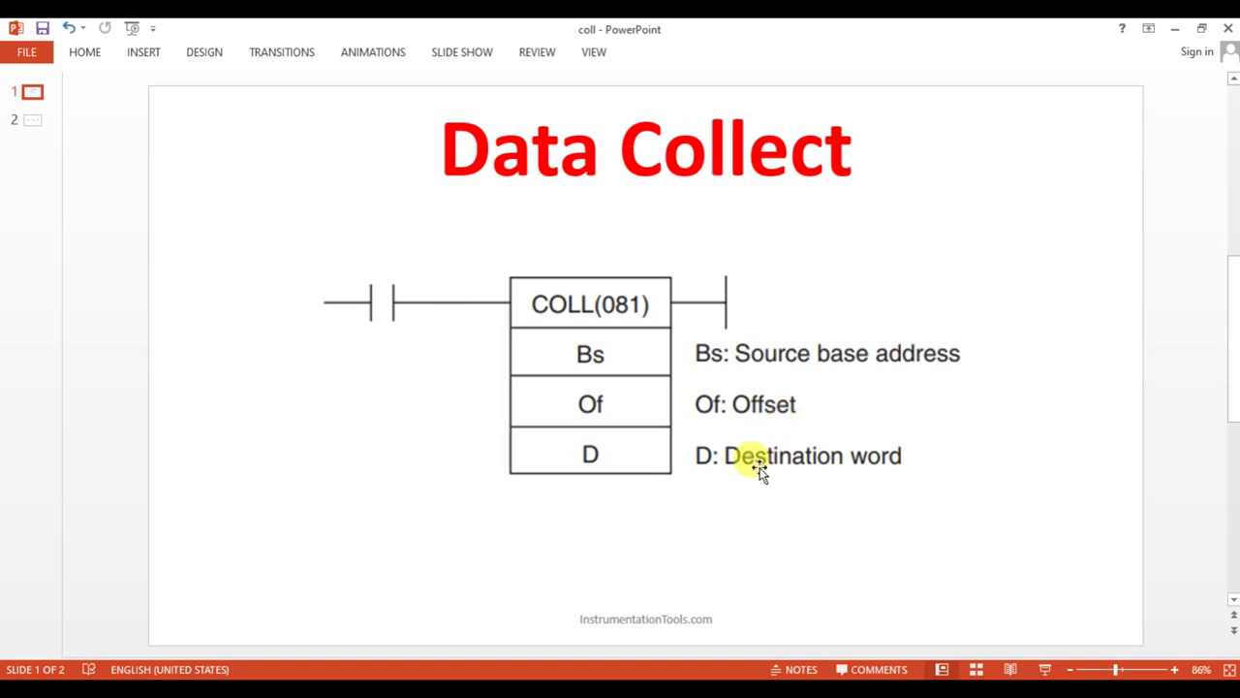
# Step: Show slide 2's COLL example with D100, D200 and D300, then switch to CX-Programmer
pyautogui.click(33, 122)
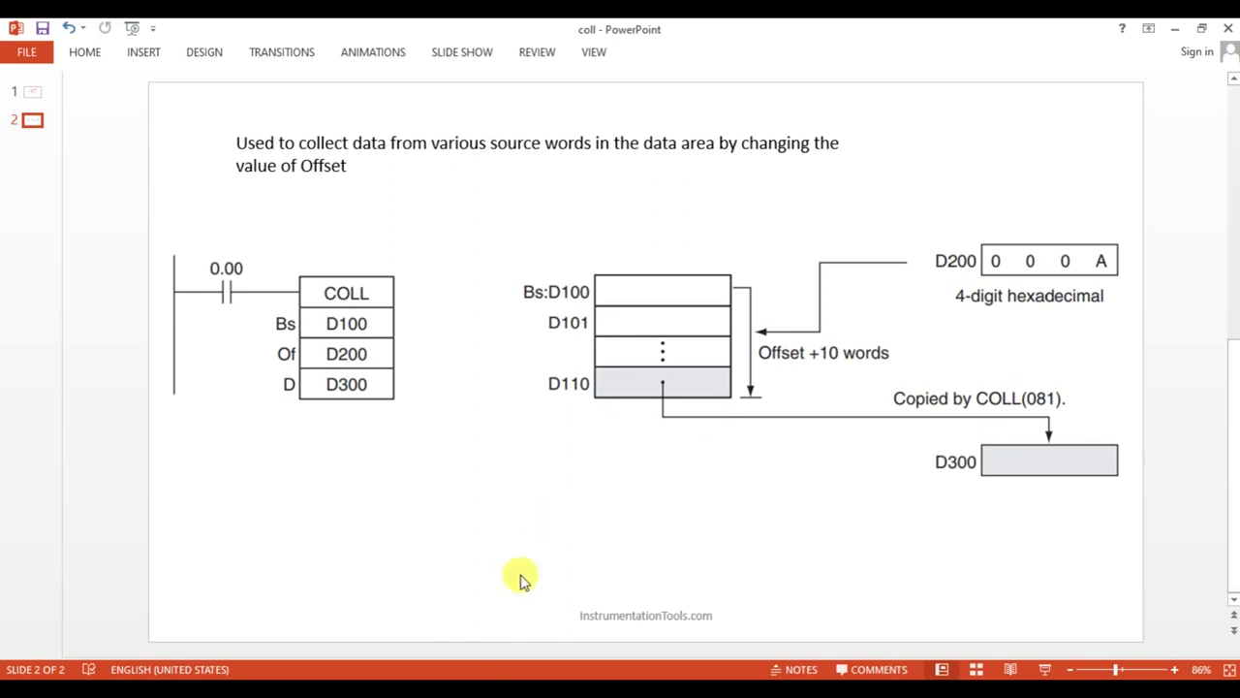
pyautogui.click(469, 610)
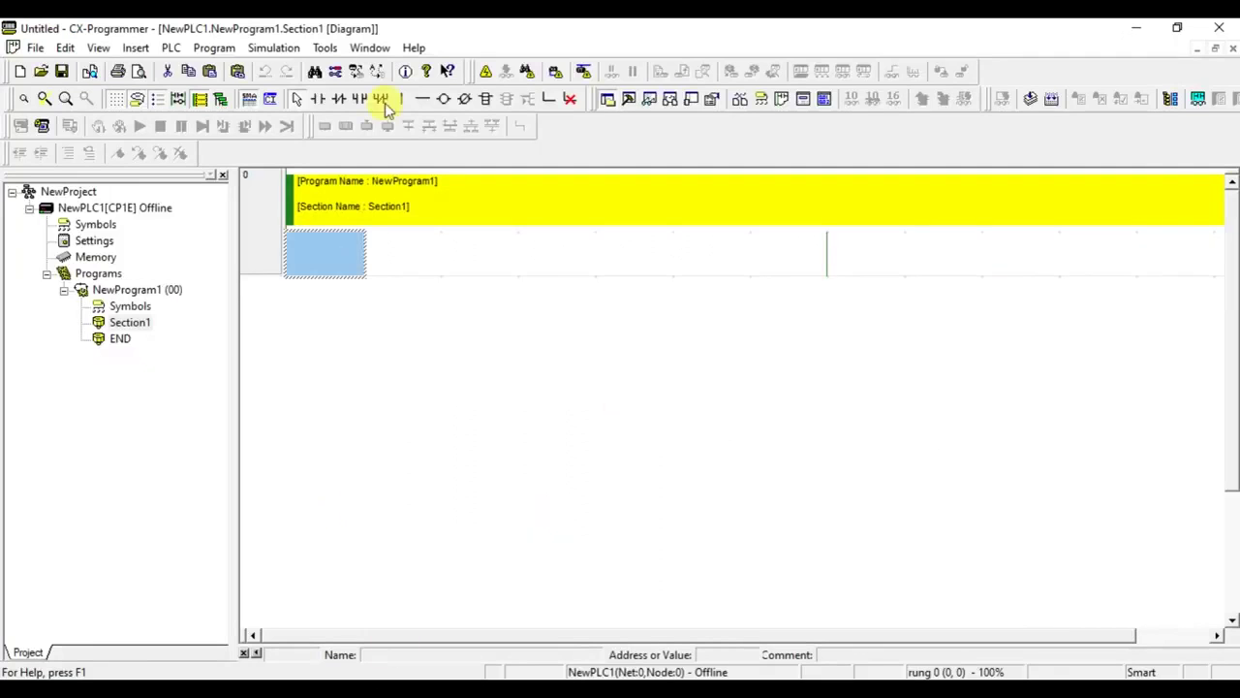
# Step: Place contact 0.00 at the start of rung 0
pyautogui.click(323, 99)
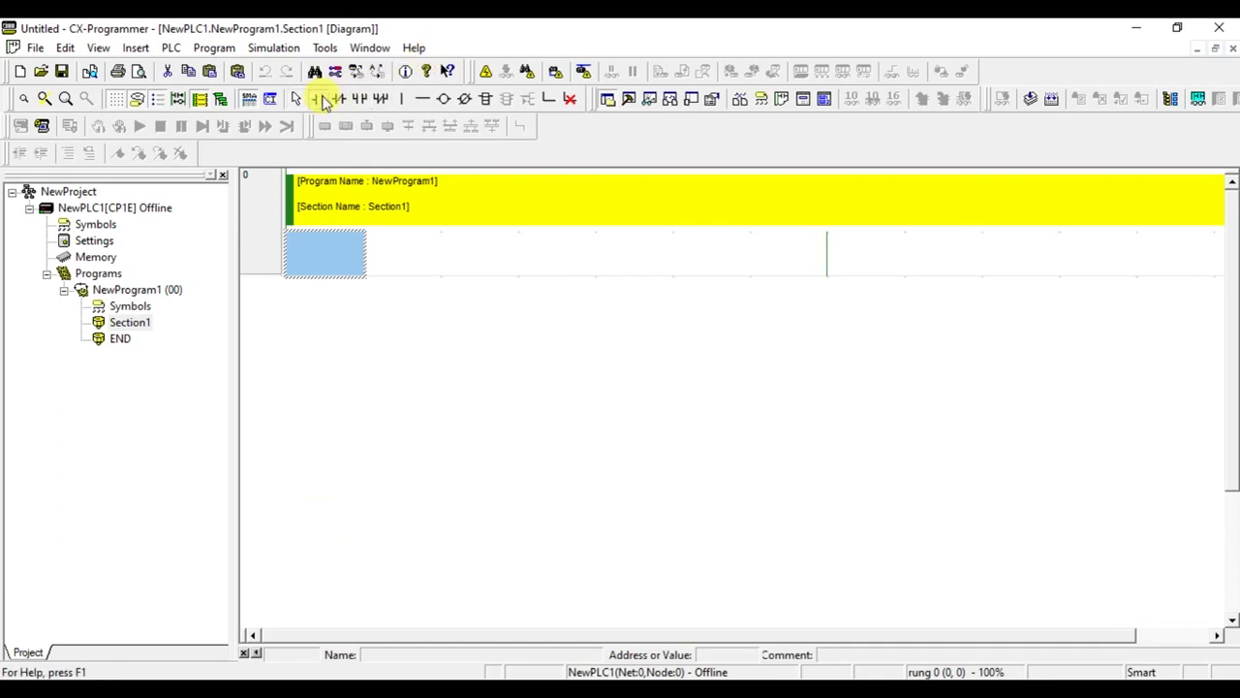
pyautogui.click(337, 258)
pyautogui.write('.00')
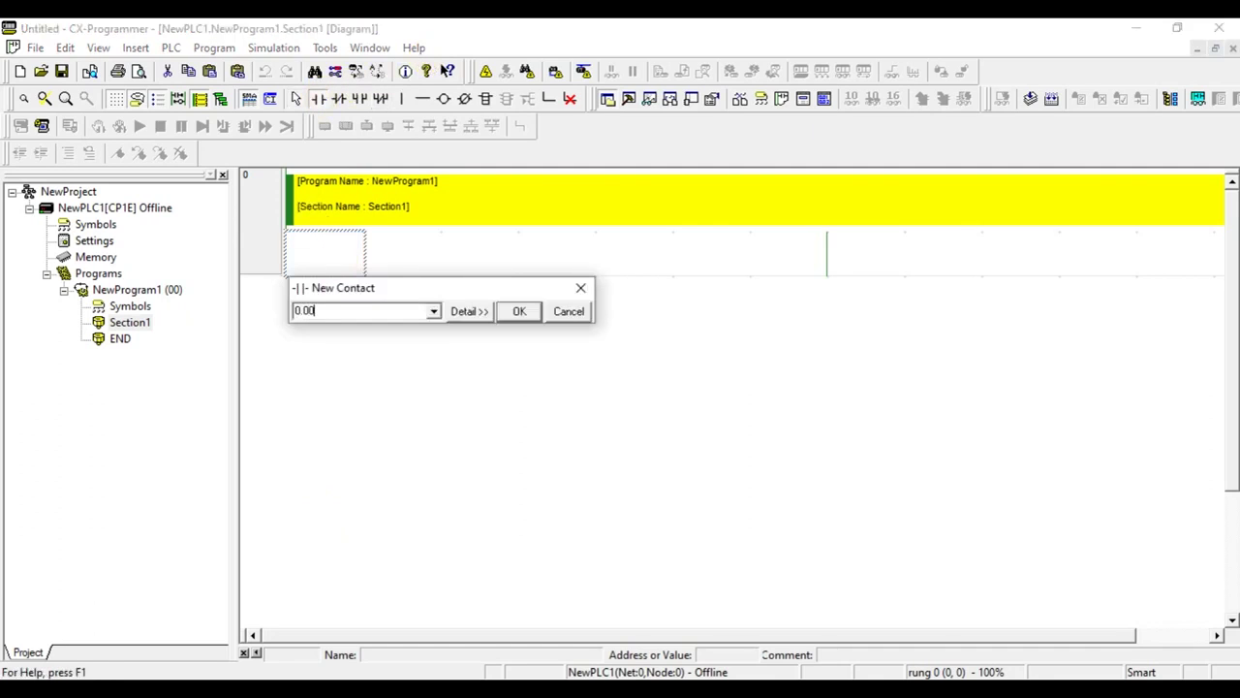
pyautogui.press('Return')
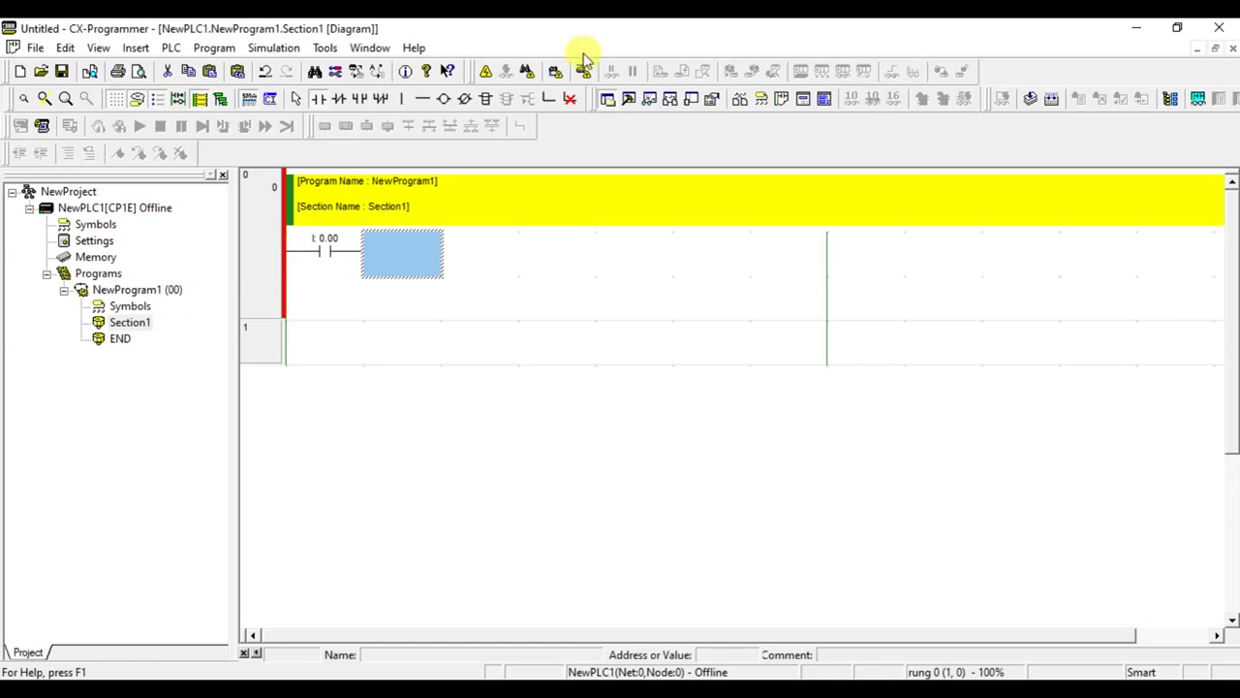
# Step: Insert the instruction COLL D100 D200 D300 at the right end of rung 0
pyautogui.click(487, 99)
pyautogui.click(783, 253)
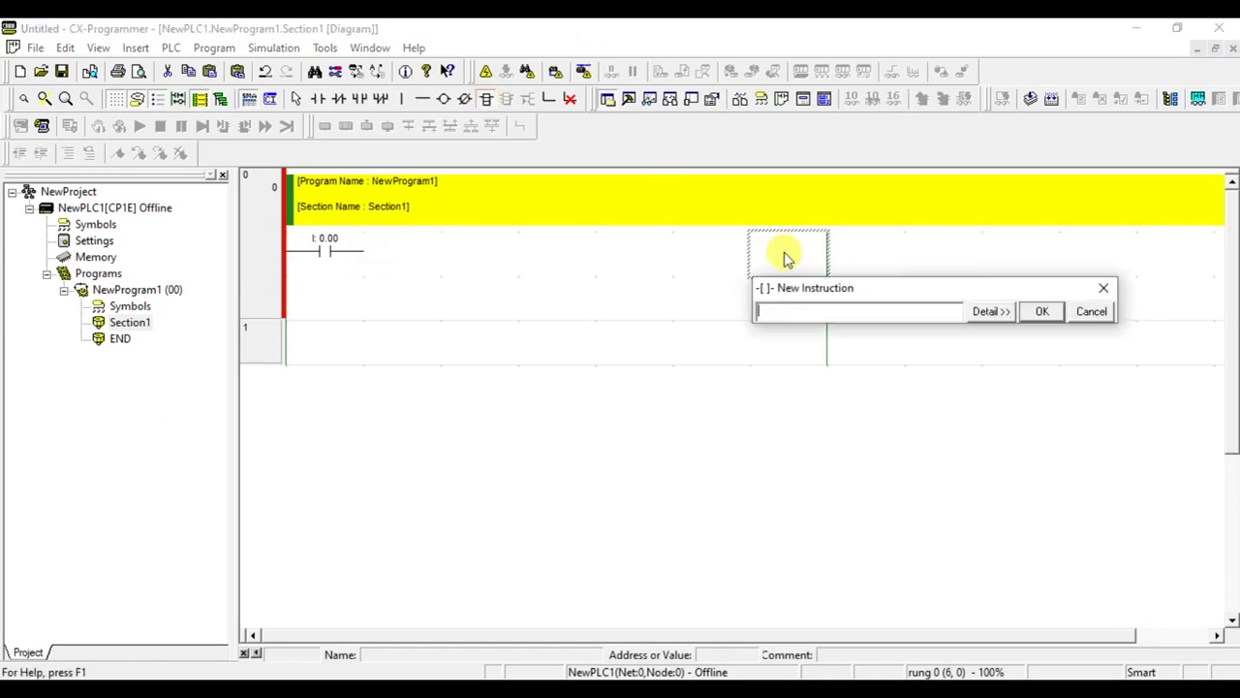
pyautogui.write('COLL ')
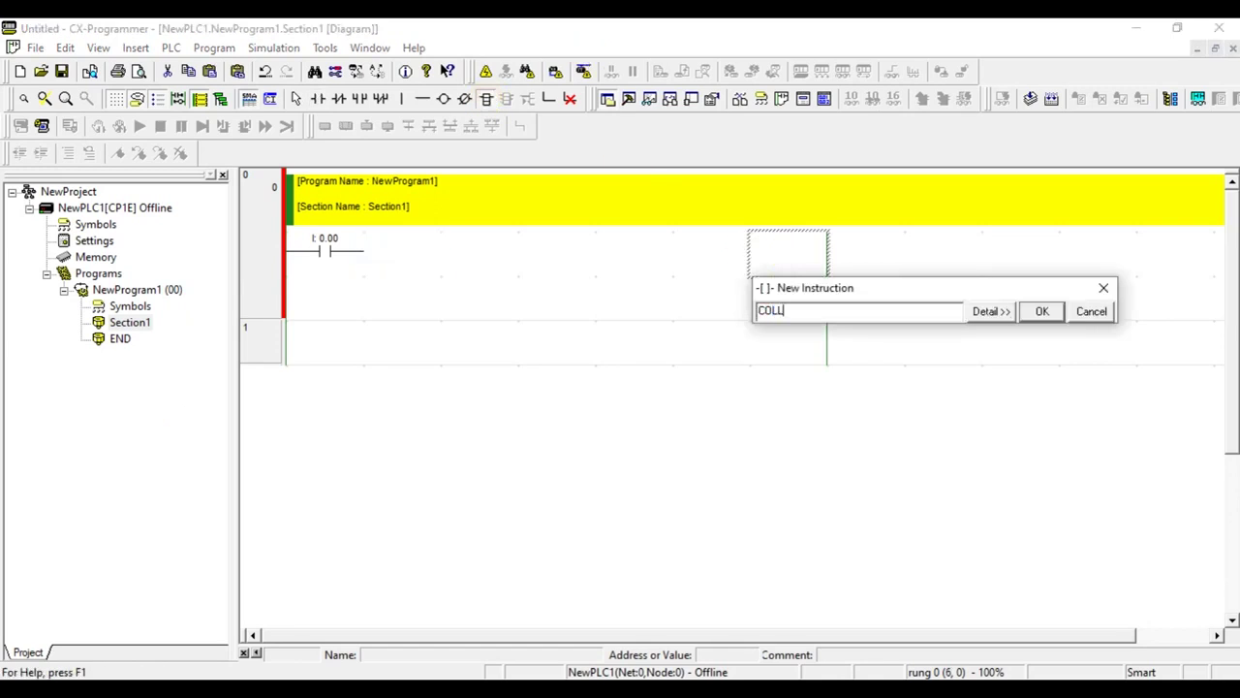
pyautogui.write('d100 ')
pyautogui.write('d200 ')
pyautogui.write('d300')
pyautogui.press('Return')
pyautogui.press('Return')
pyautogui.press('Return')
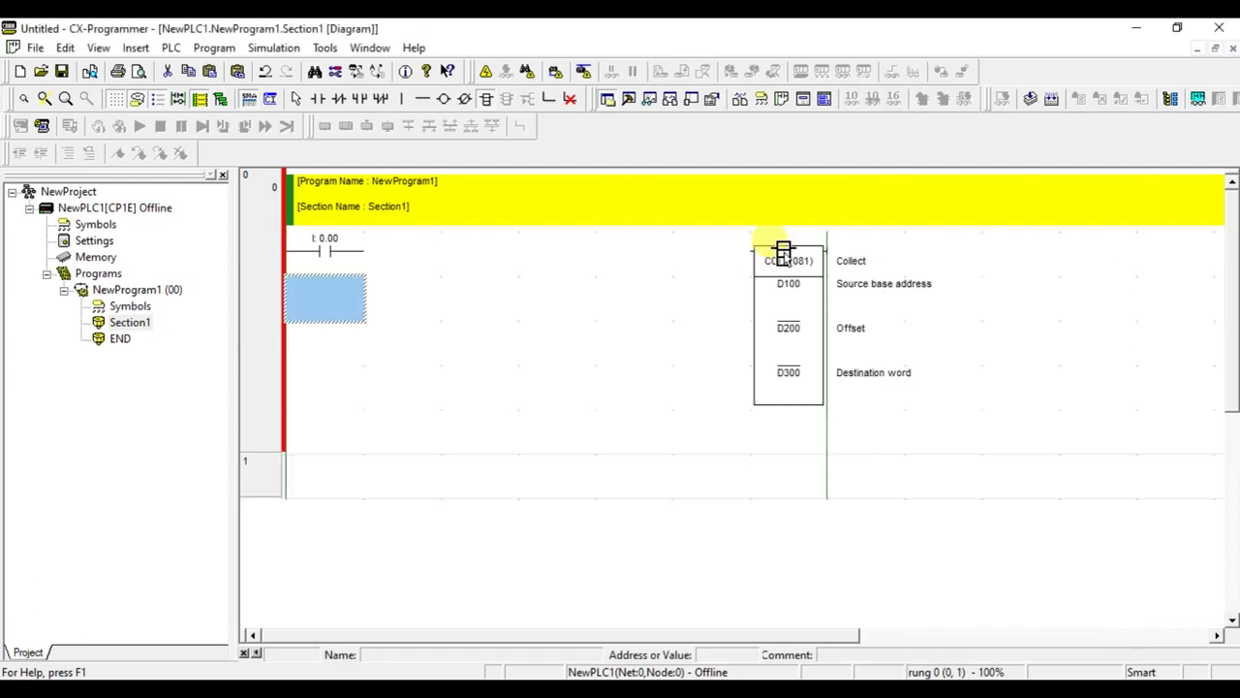
# Step: Draw a horizontal wire joining contact 0.00 to the COLL block
pyautogui.click(422, 98)
pyautogui.moveTo(402, 258); pyautogui.dragTo(536, 263)
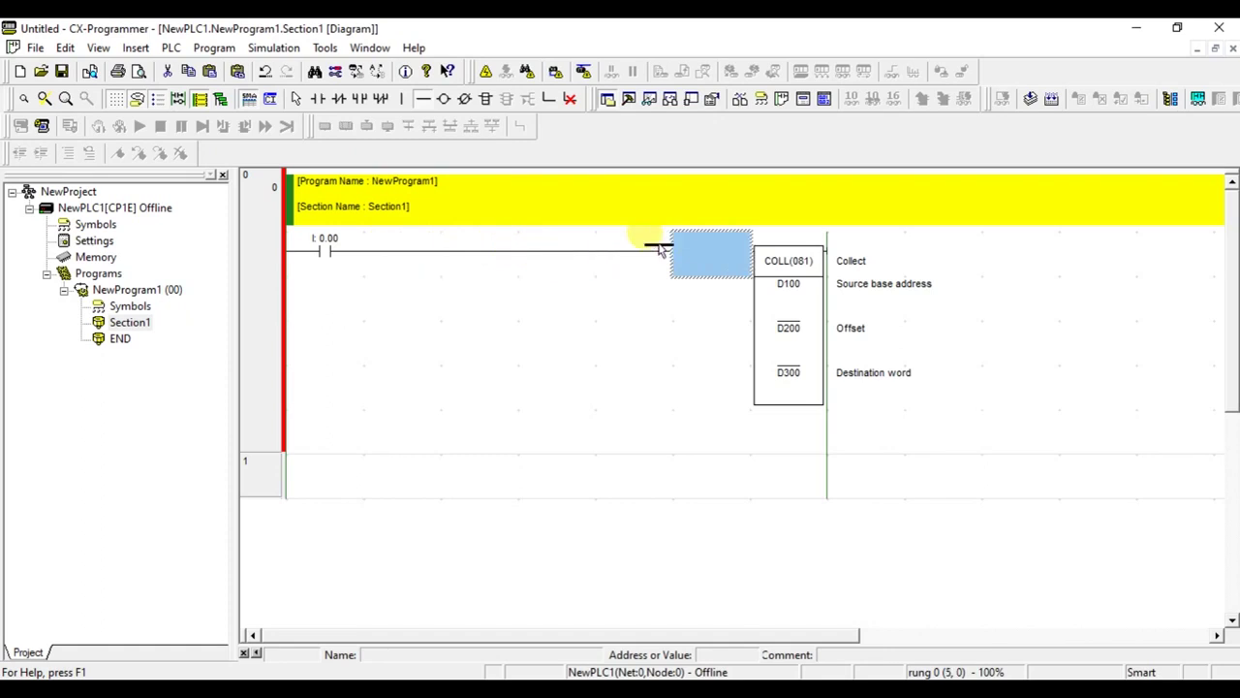
pyautogui.moveTo(536, 264); pyautogui.dragTo(704, 250)
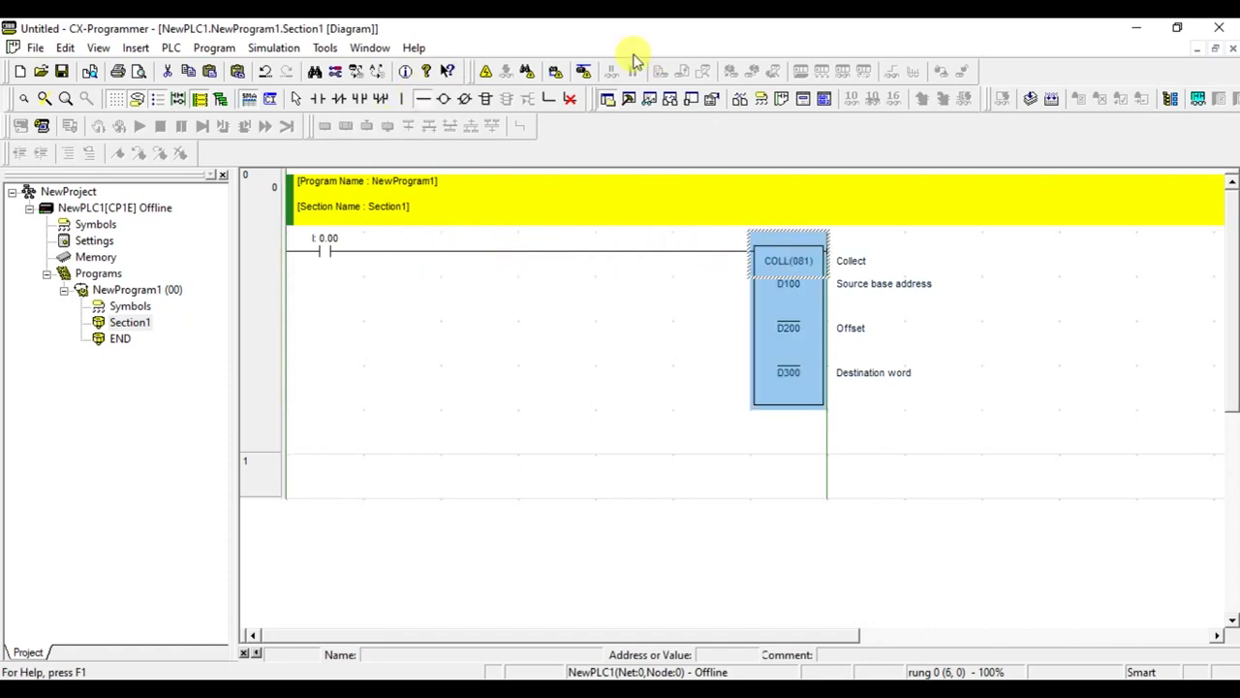
pyautogui.click(650, 101)
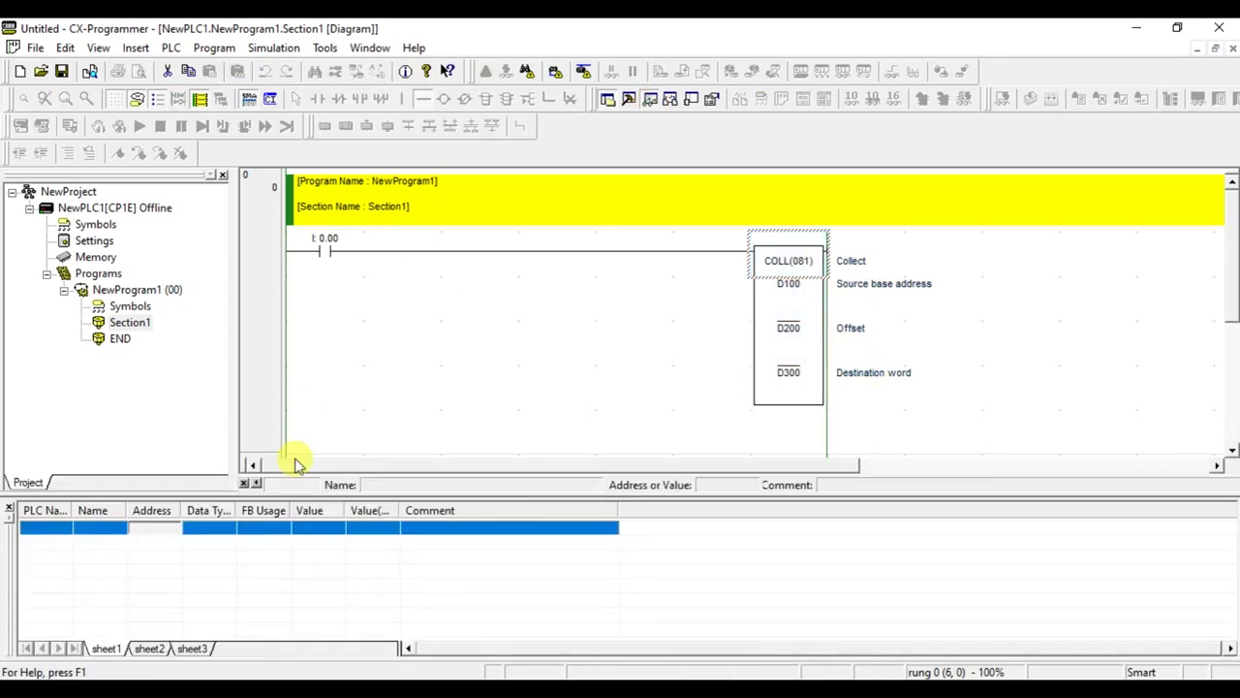
# Step: Enter D100 in the watch list and fill consecutive addresses down to D109
pyautogui.doubleClick(164, 531)
pyautogui.write('d100')
pyautogui.press('Return')
pyautogui.press('Return')
pyautogui.press('Return')
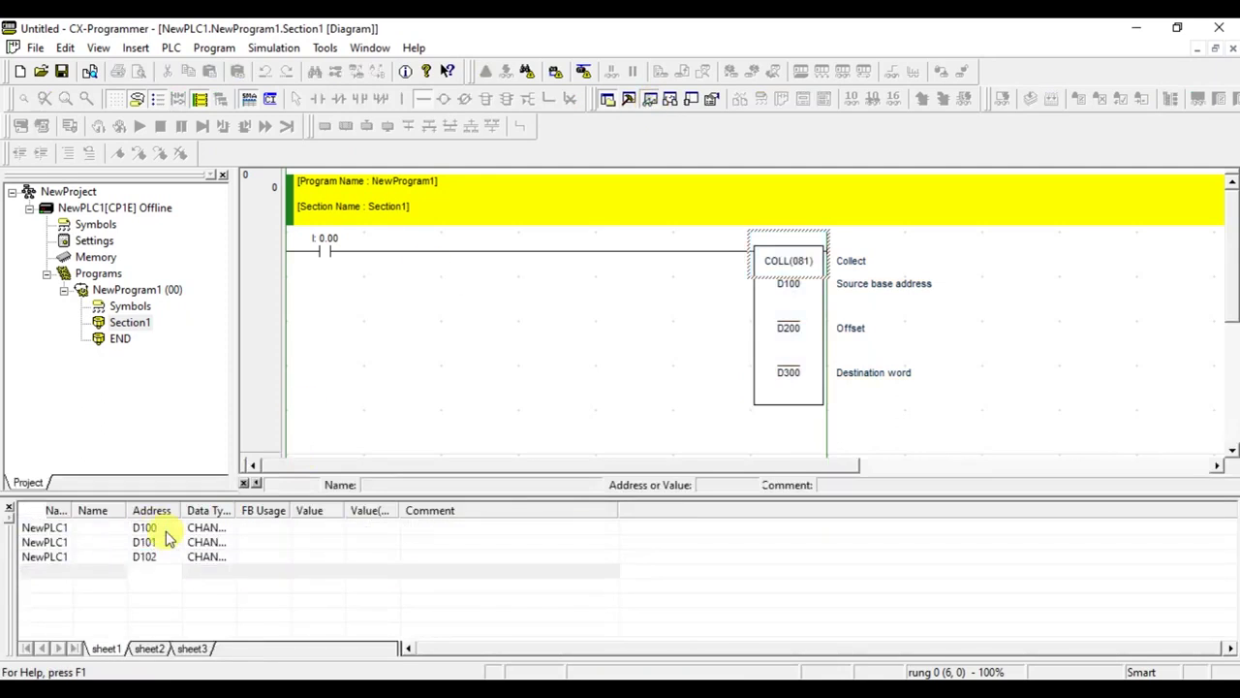
pyautogui.press('Return')
pyautogui.press('Return')
pyautogui.press('Return')
pyautogui.press('Return')
pyautogui.press('Return')
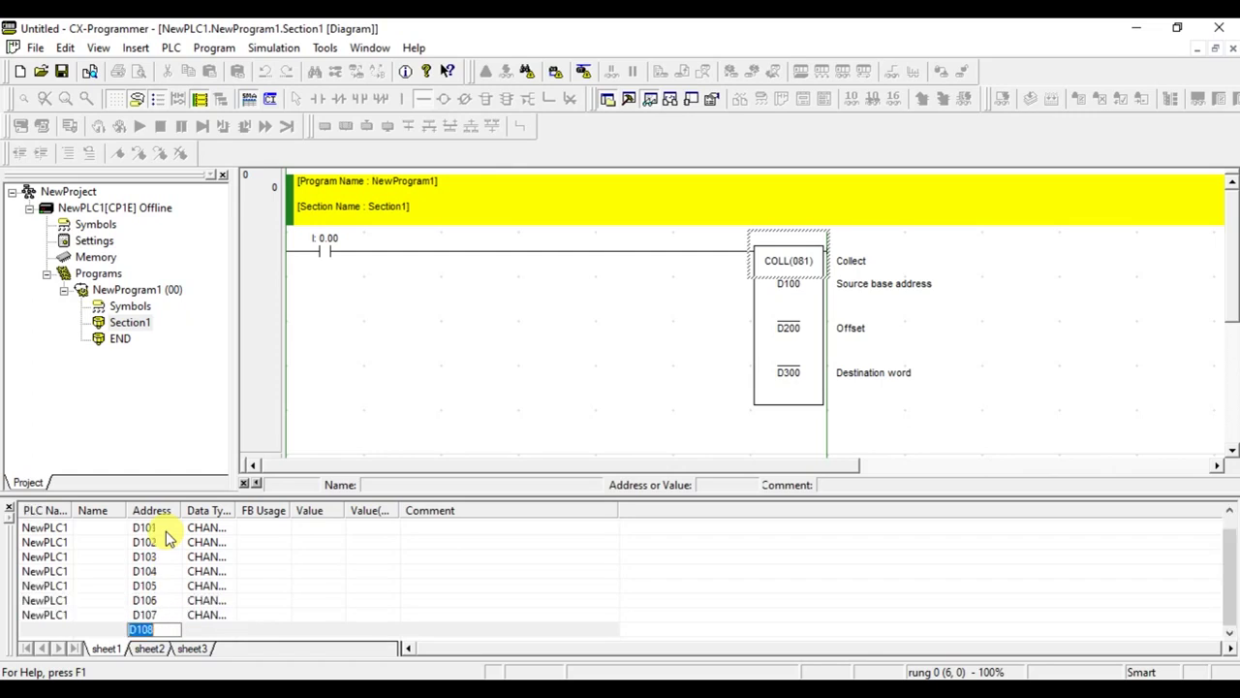
pyautogui.press('Return')
pyautogui.press('Return')
pyautogui.press('Escape')
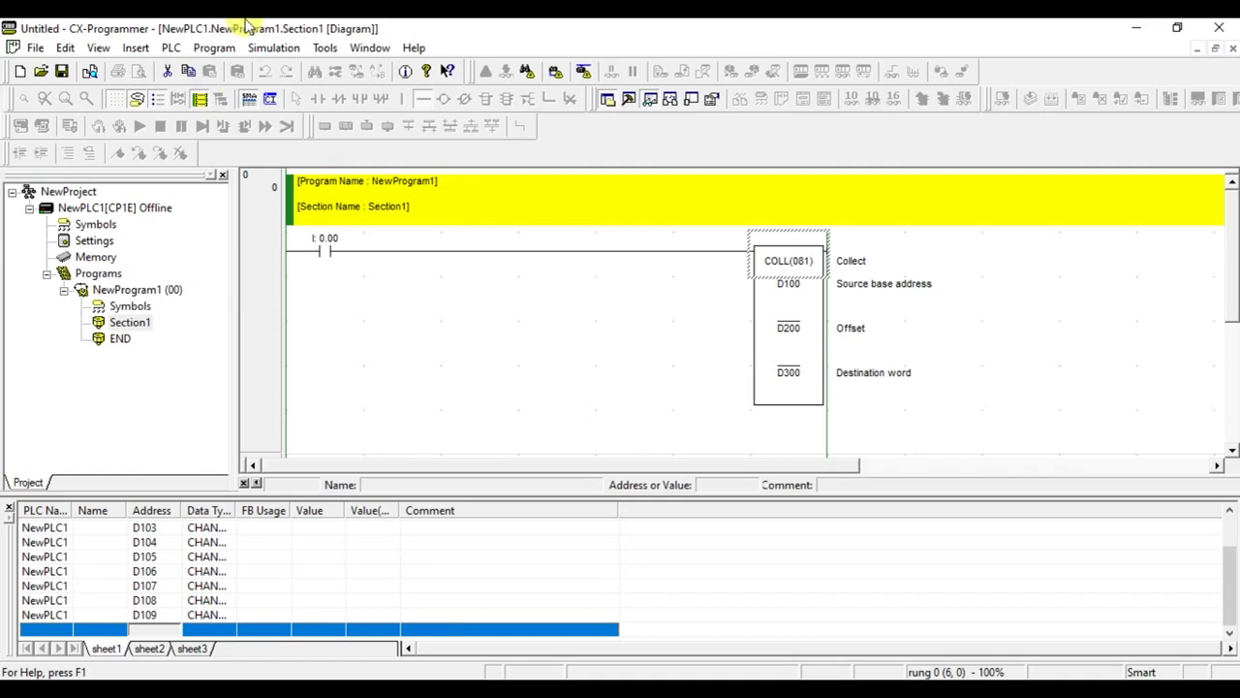
pyautogui.click(273, 47)
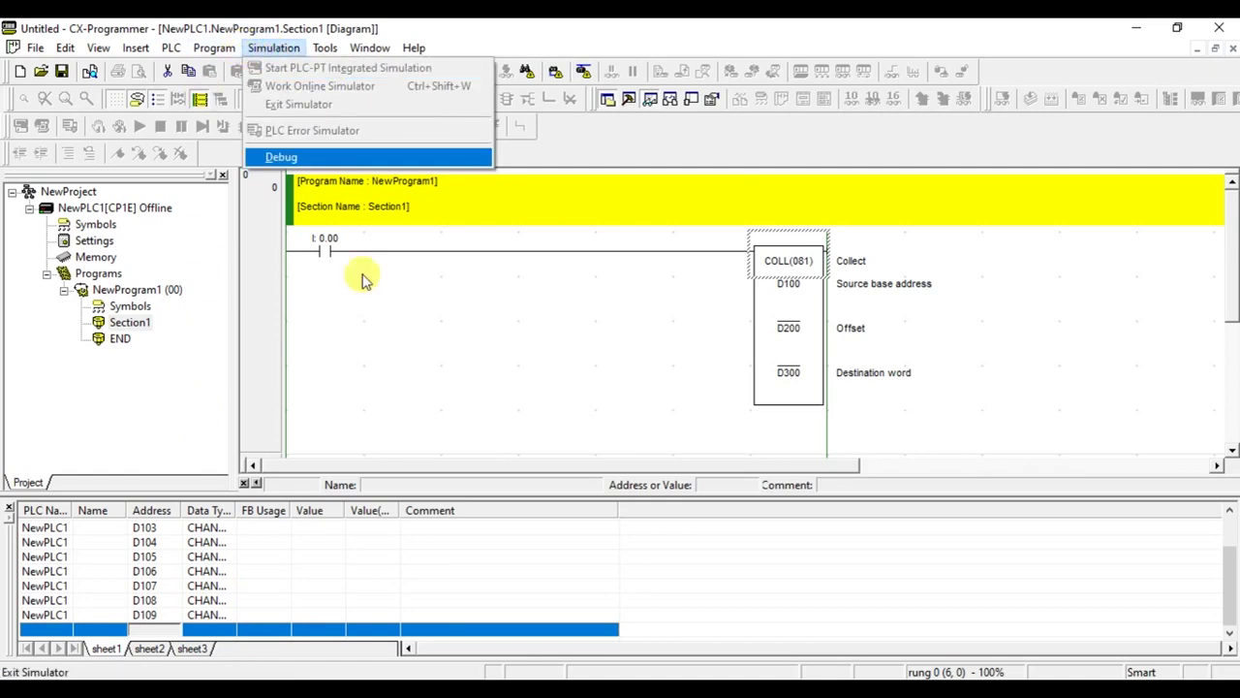
pyautogui.click(438, 341)
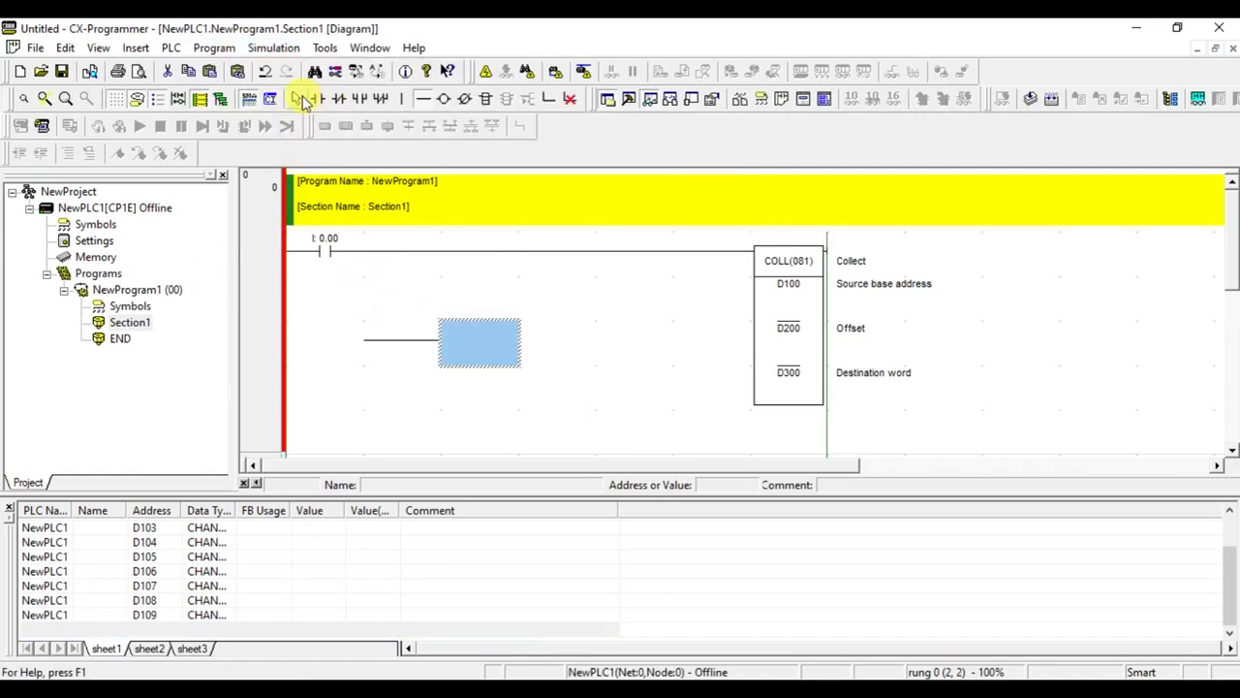
# Step: Delete the stray wire piece below the contact and start the Work Online Simulator
pyautogui.click(405, 334)
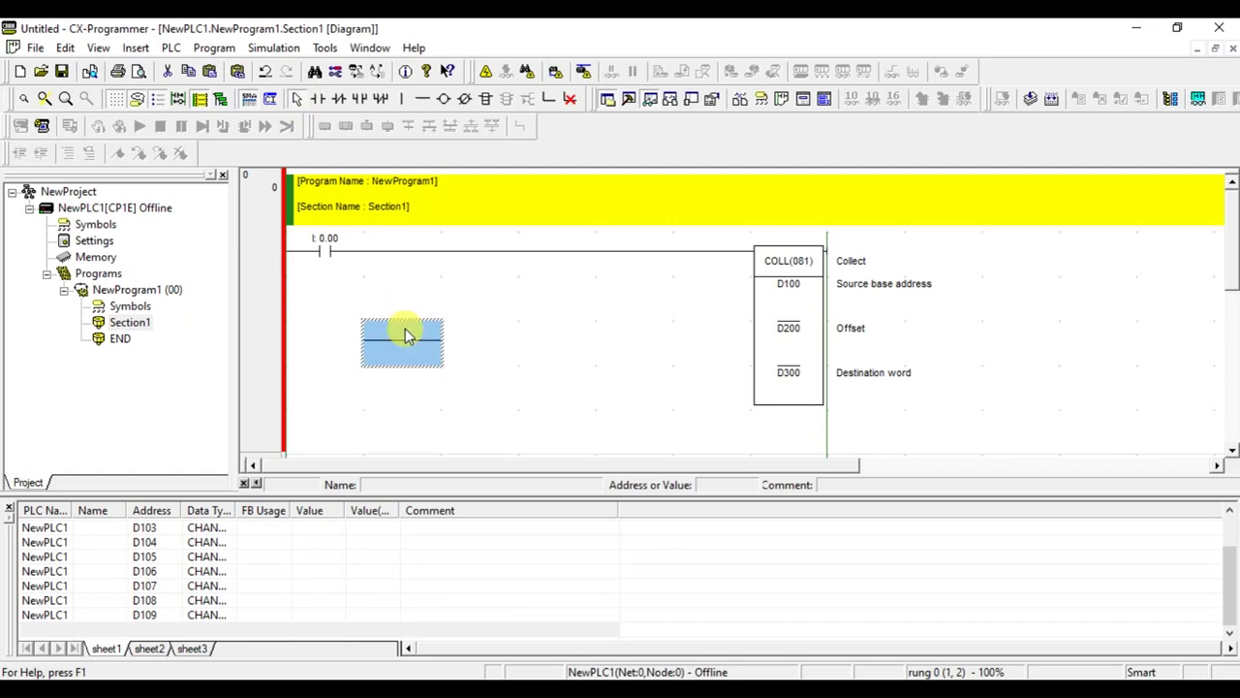
pyautogui.press('Delete')
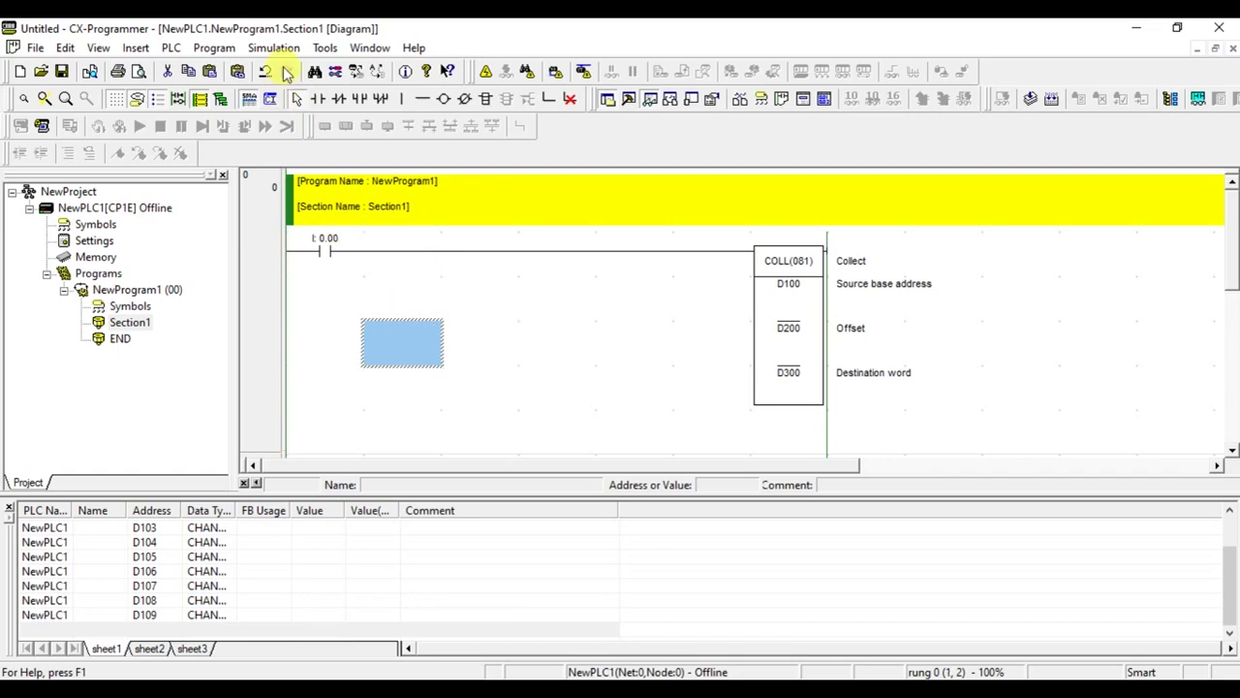
pyautogui.click(275, 47)
pyautogui.click(291, 85)
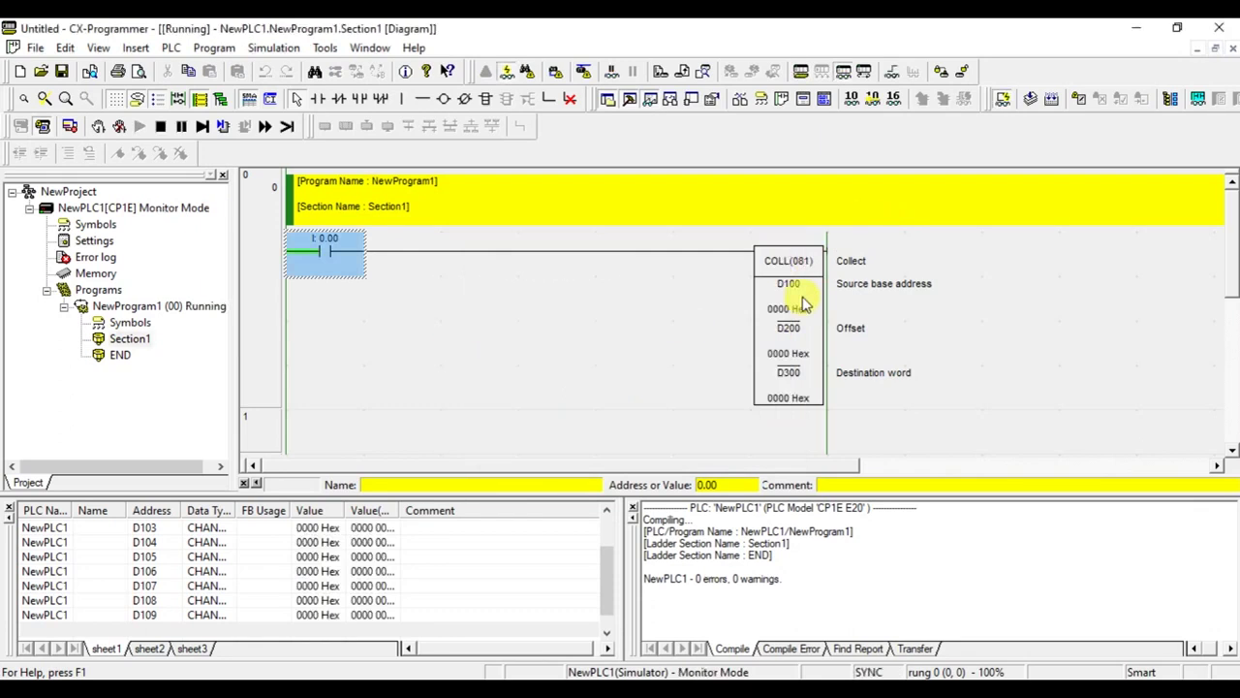
pyautogui.doubleClick(800, 302)
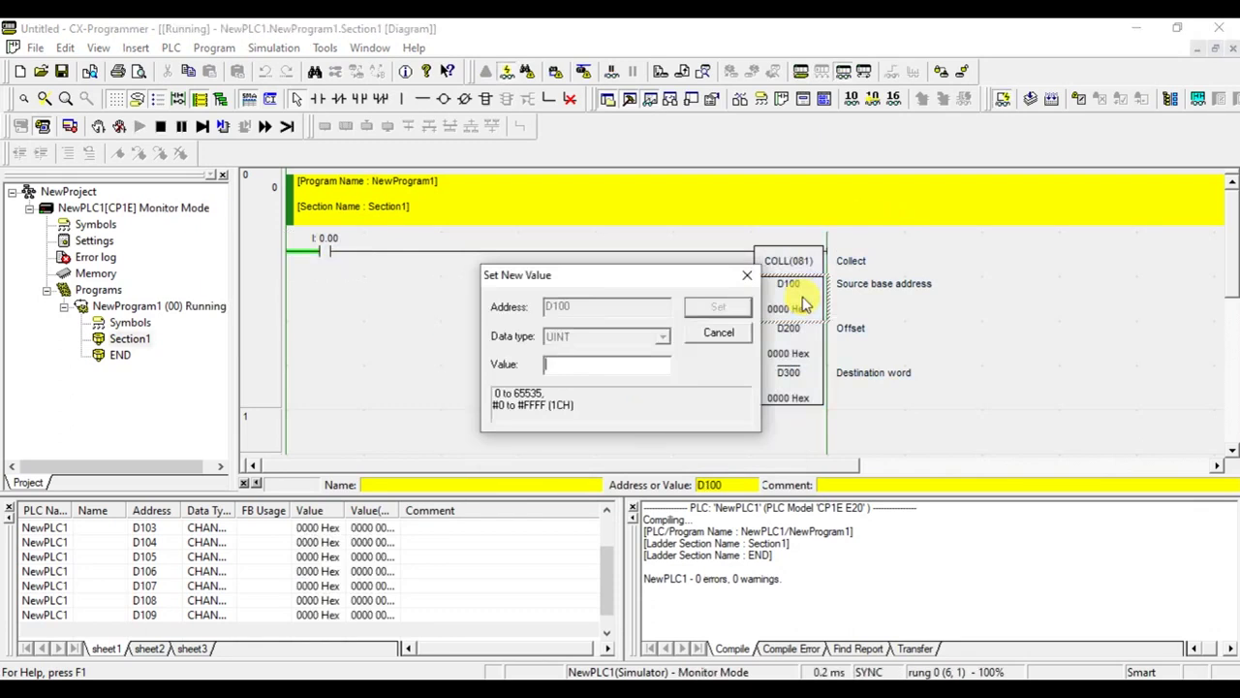
# Step: Set D100 to 5 and back to 0, then set offset word D200 to 5
pyautogui.write('5')
pyautogui.press('Return')
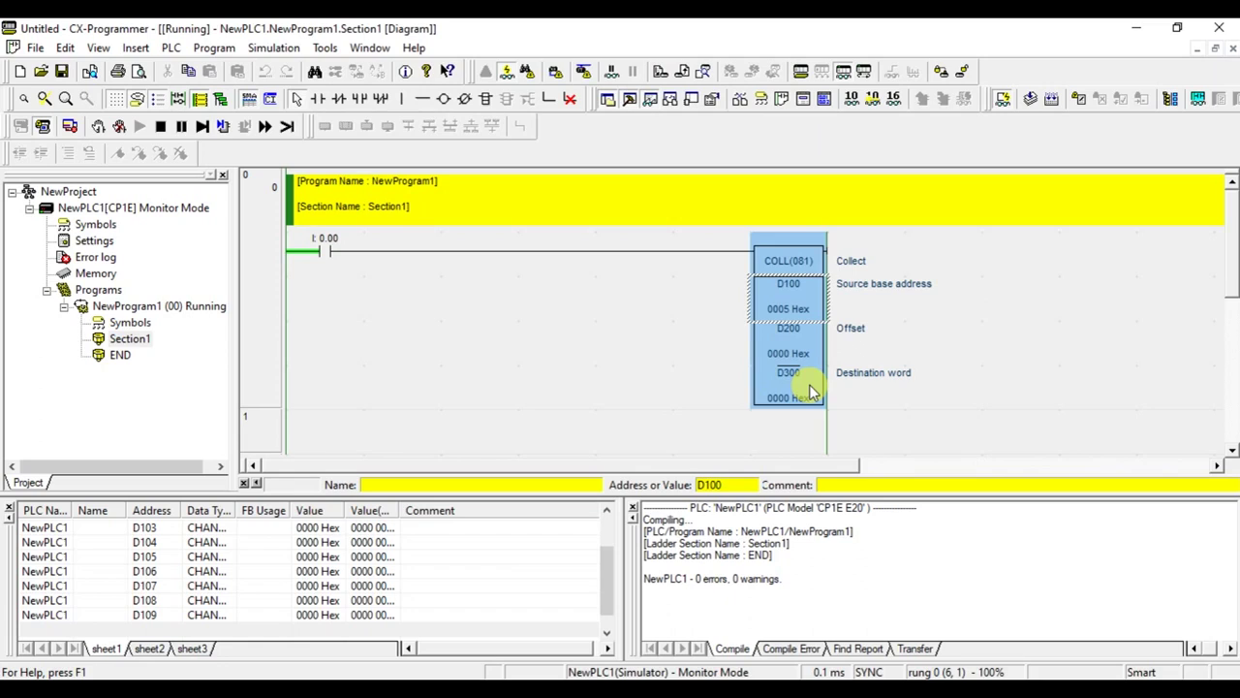
pyautogui.doubleClick(800, 310)
pyautogui.write('0')
pyautogui.click(719, 306)
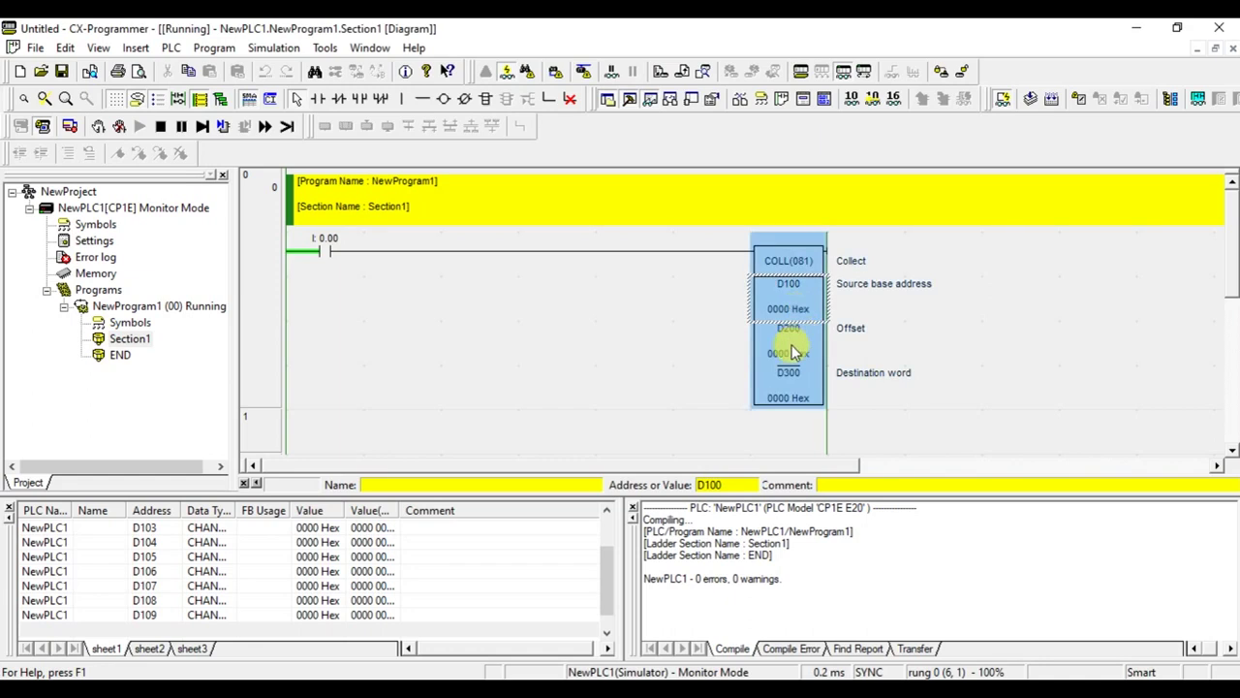
pyautogui.doubleClick(793, 350)
pyautogui.write('5')
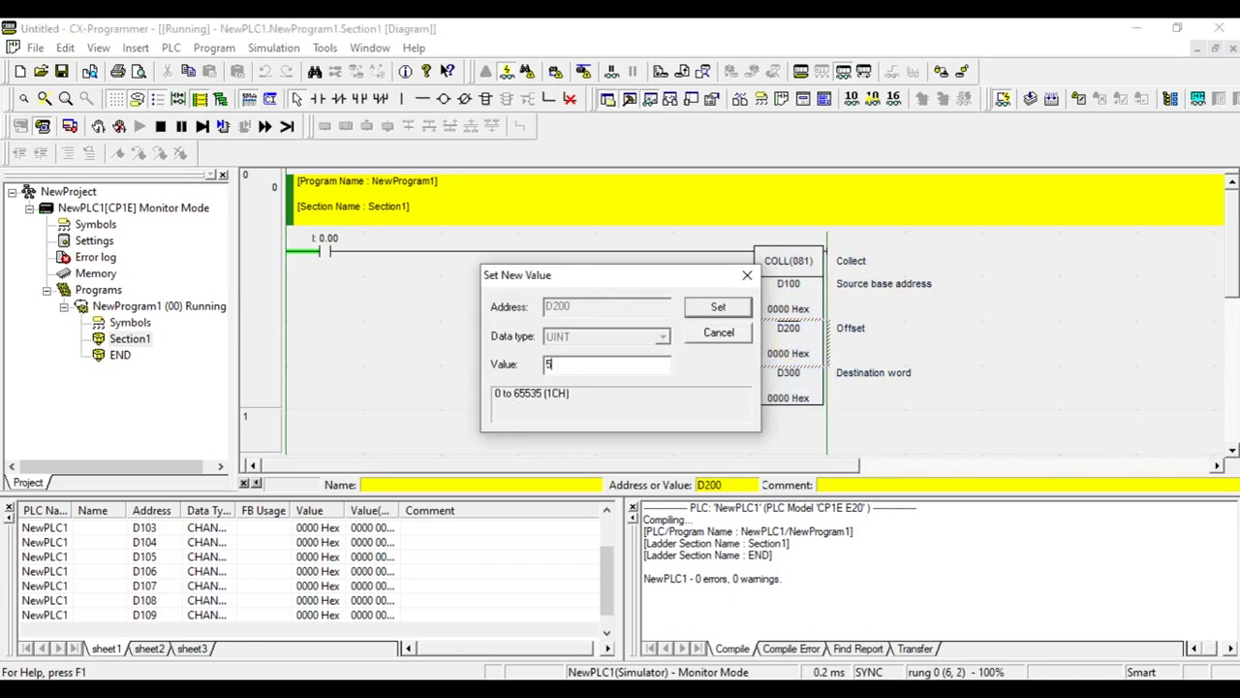
pyautogui.press('Return')
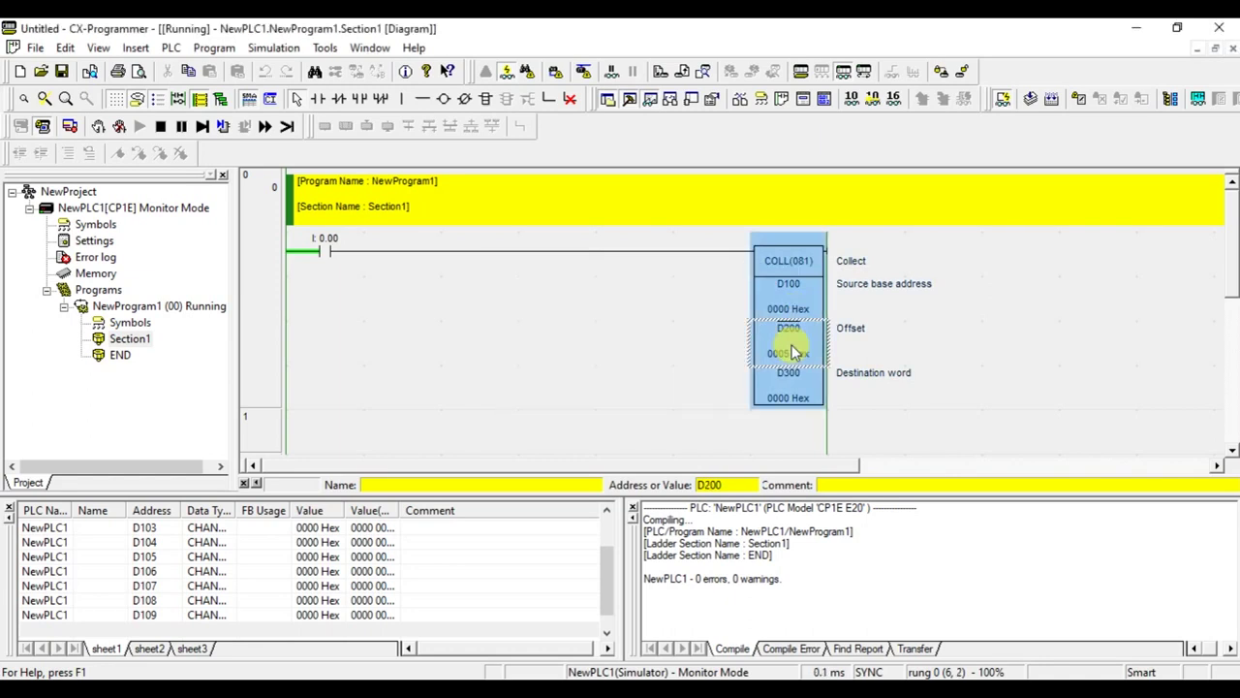
# Step: Set watch words D101, D102 and D103 to 1, 2 and 3
pyautogui.doubleClick(321, 532)
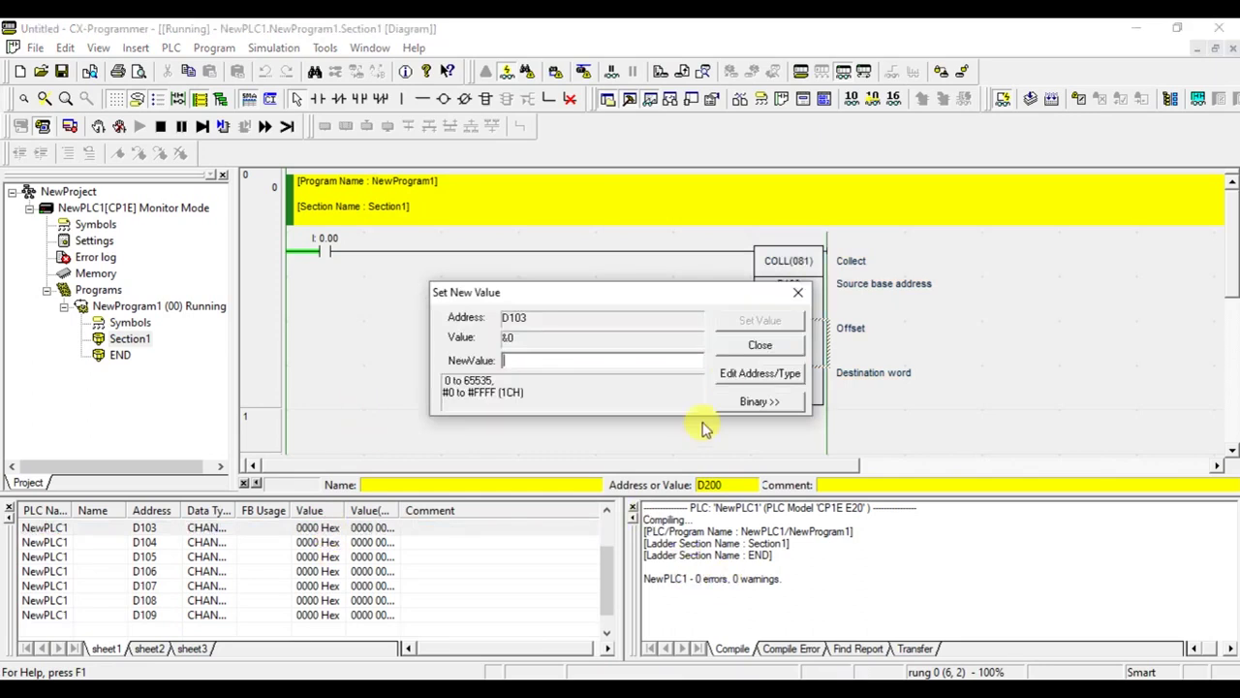
pyautogui.click(760, 345)
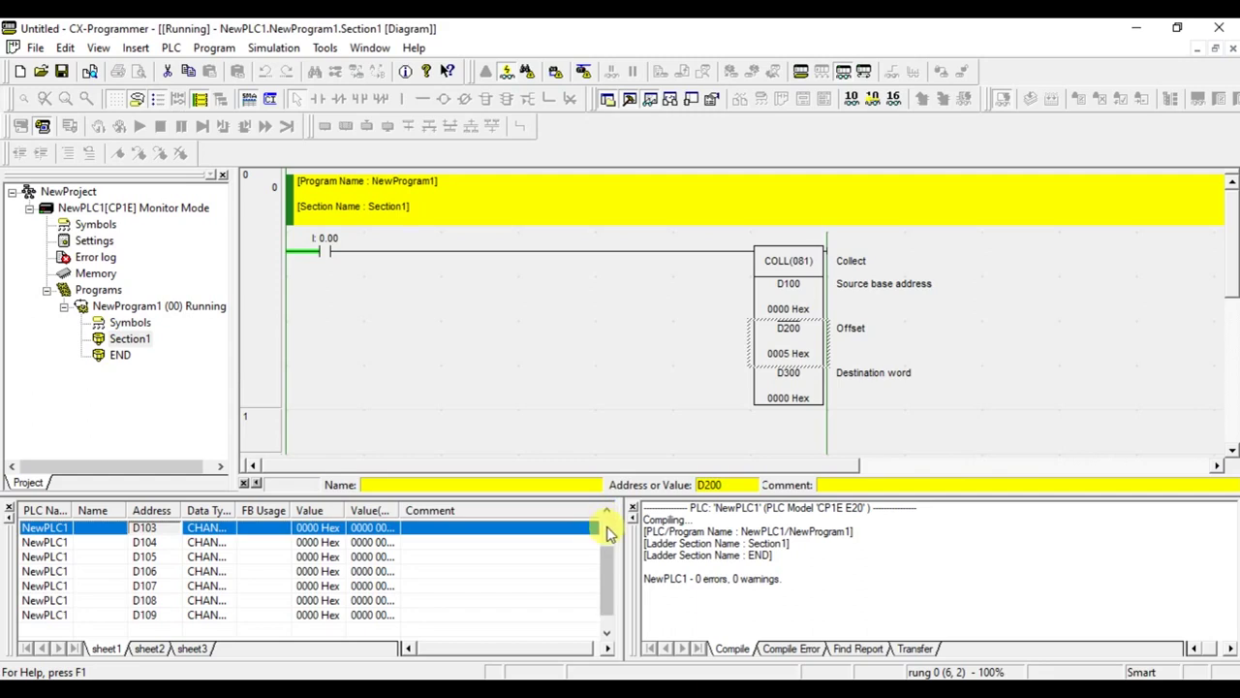
pyautogui.scroll(1, 607, 531)
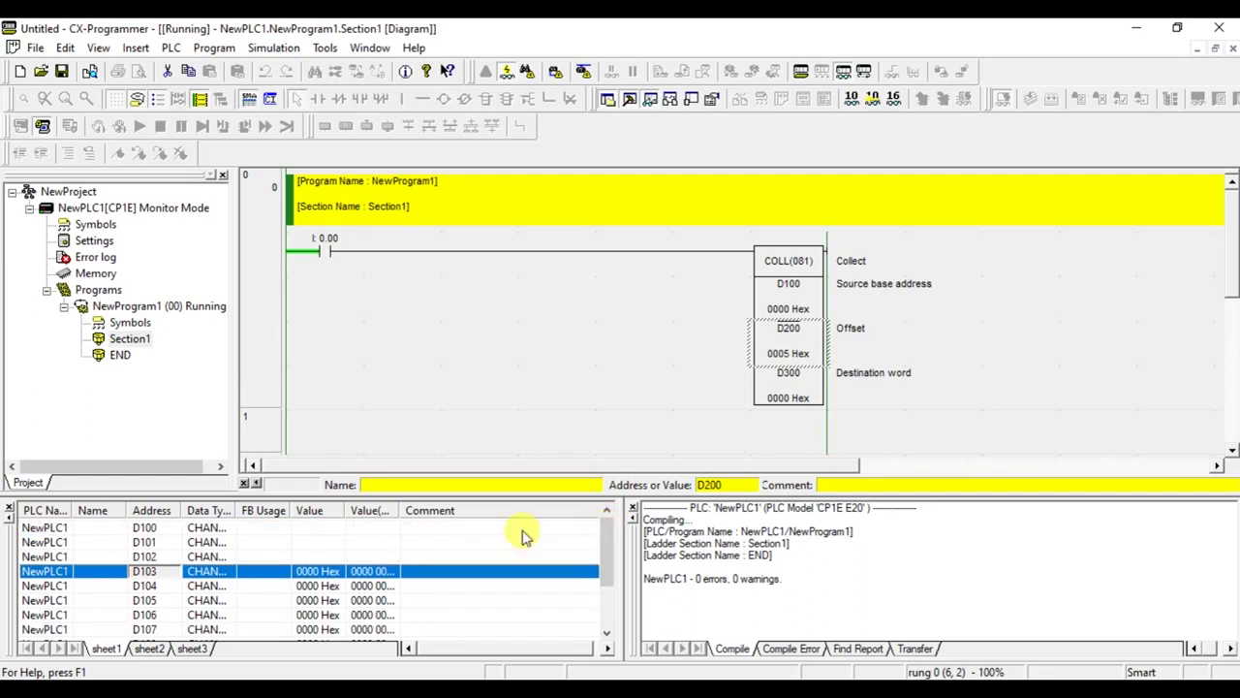
pyautogui.doubleClick(251, 548)
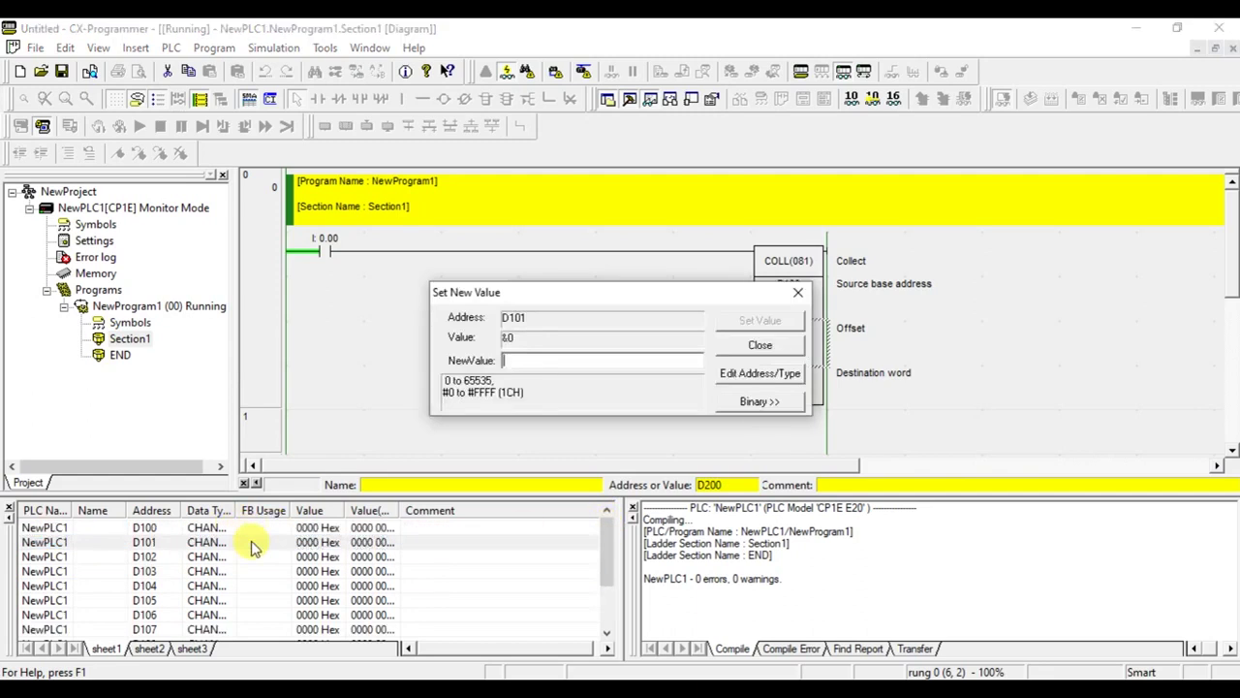
pyautogui.write('1')
pyautogui.press('Return')
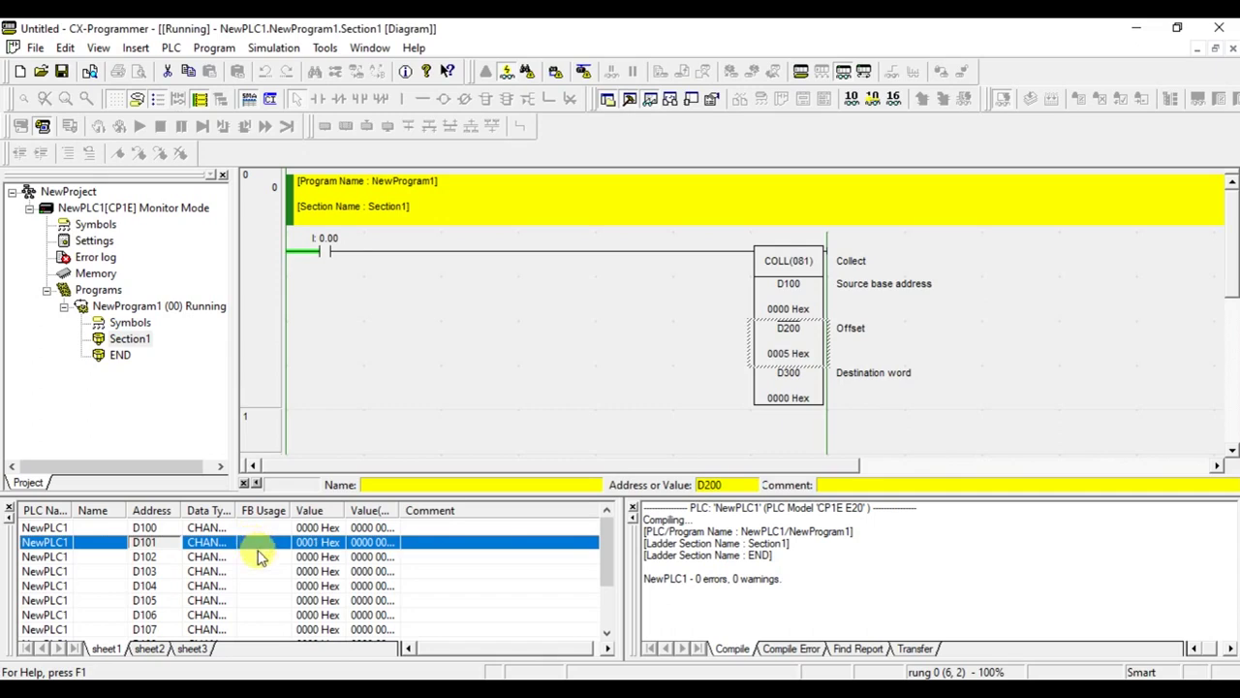
pyautogui.doubleClick(259, 557)
pyautogui.write('2')
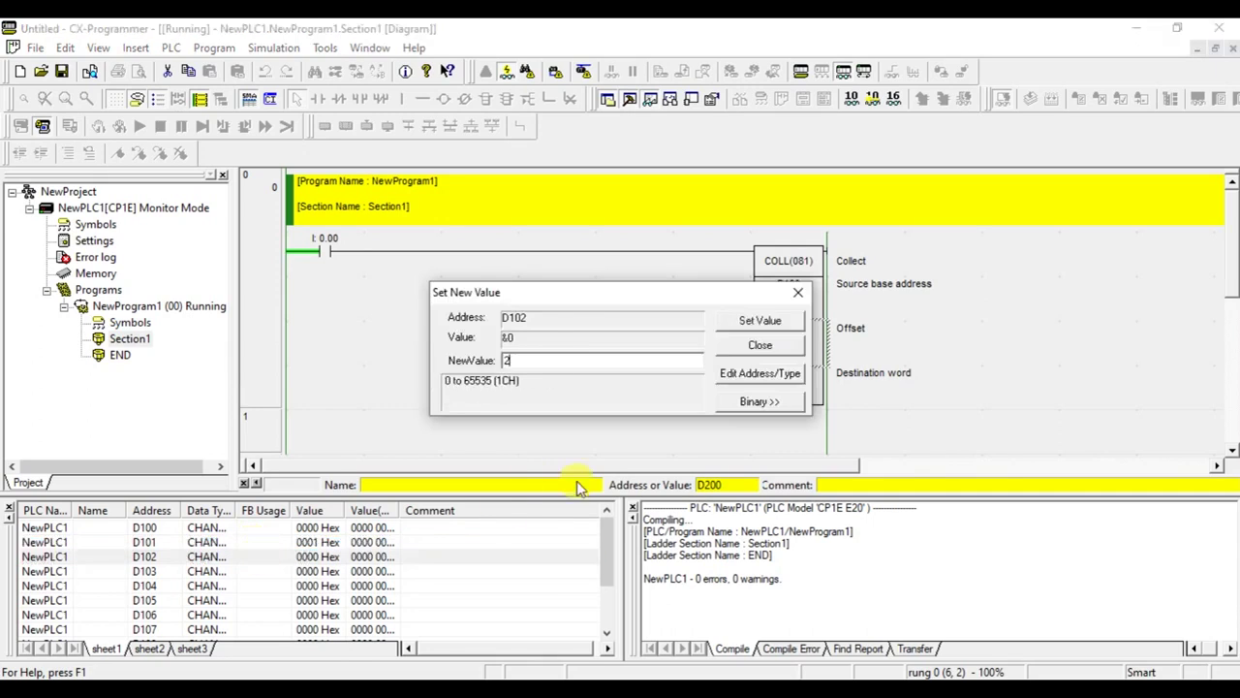
pyautogui.click(731, 325)
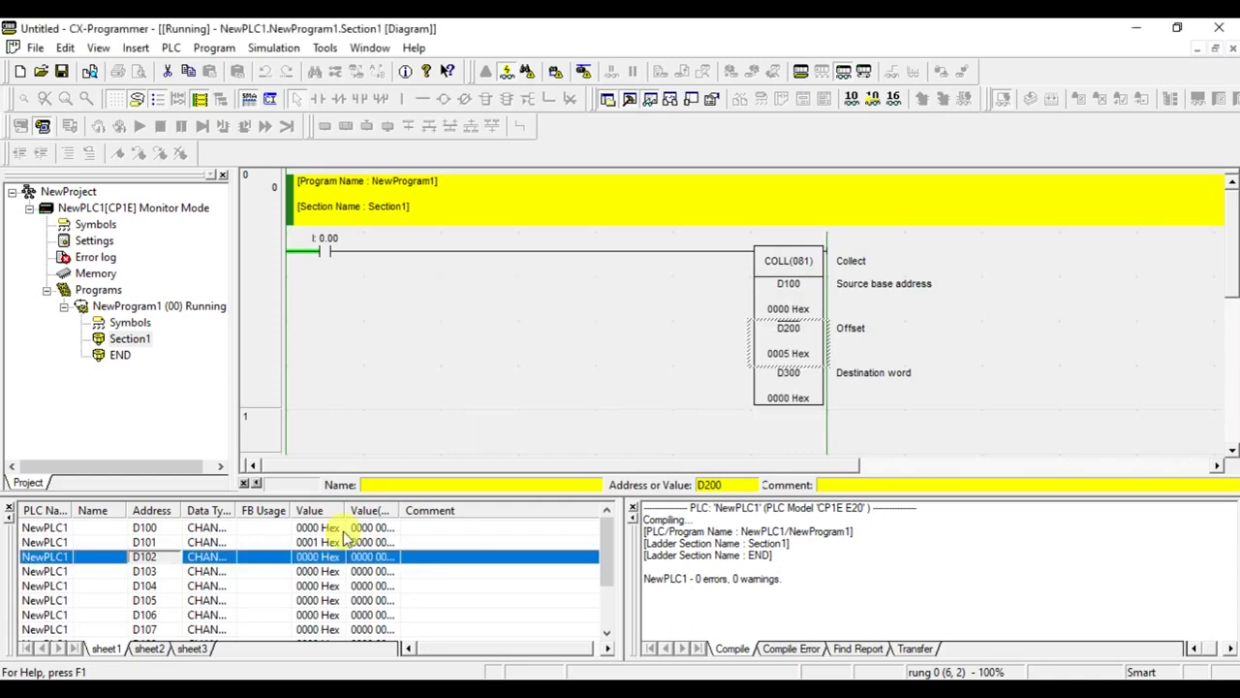
pyautogui.doubleClick(326, 572)
pyautogui.write('3')
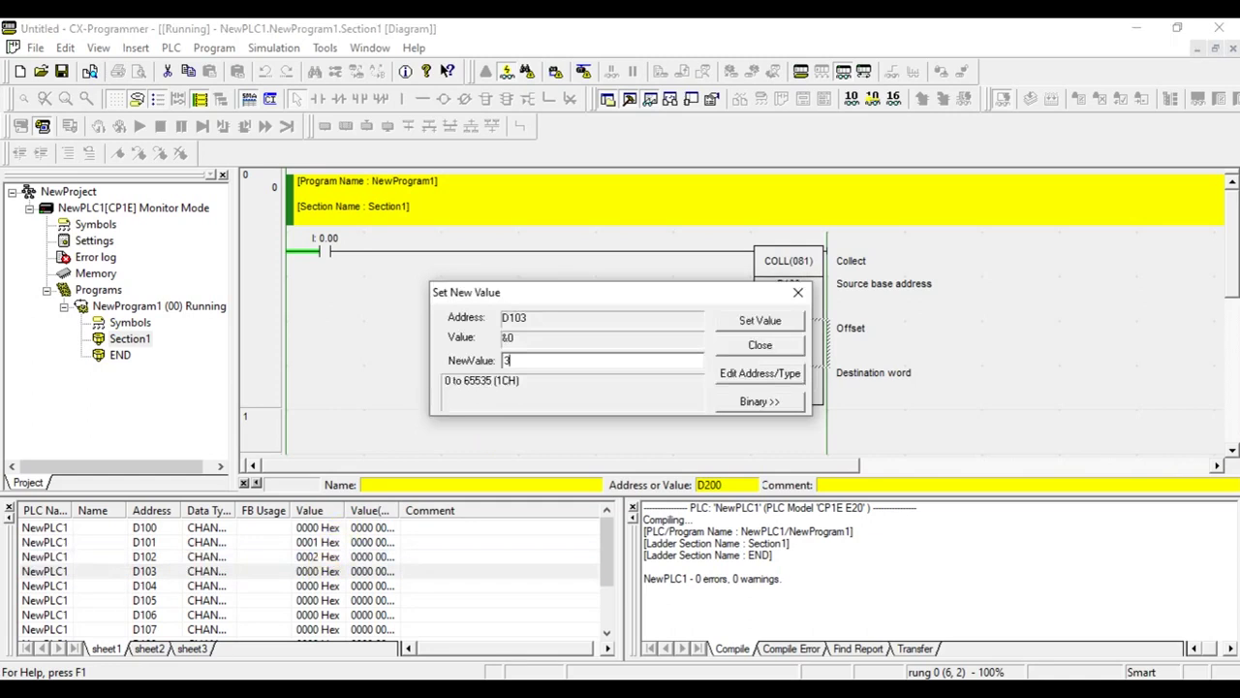
pyautogui.click(764, 326)
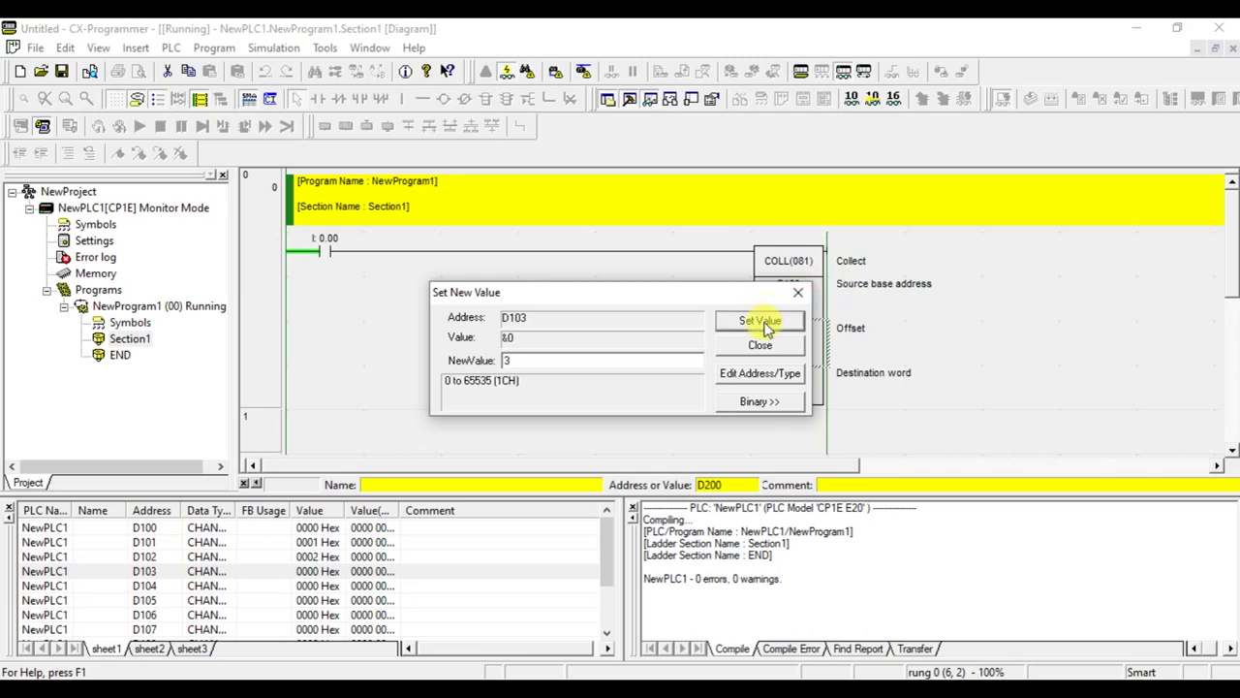
# Step: Set D104 to 4 and D105 to 5
pyautogui.click(305, 586)
pyautogui.doubleClick(305, 586)
pyautogui.write('4')
pyautogui.press('Return')
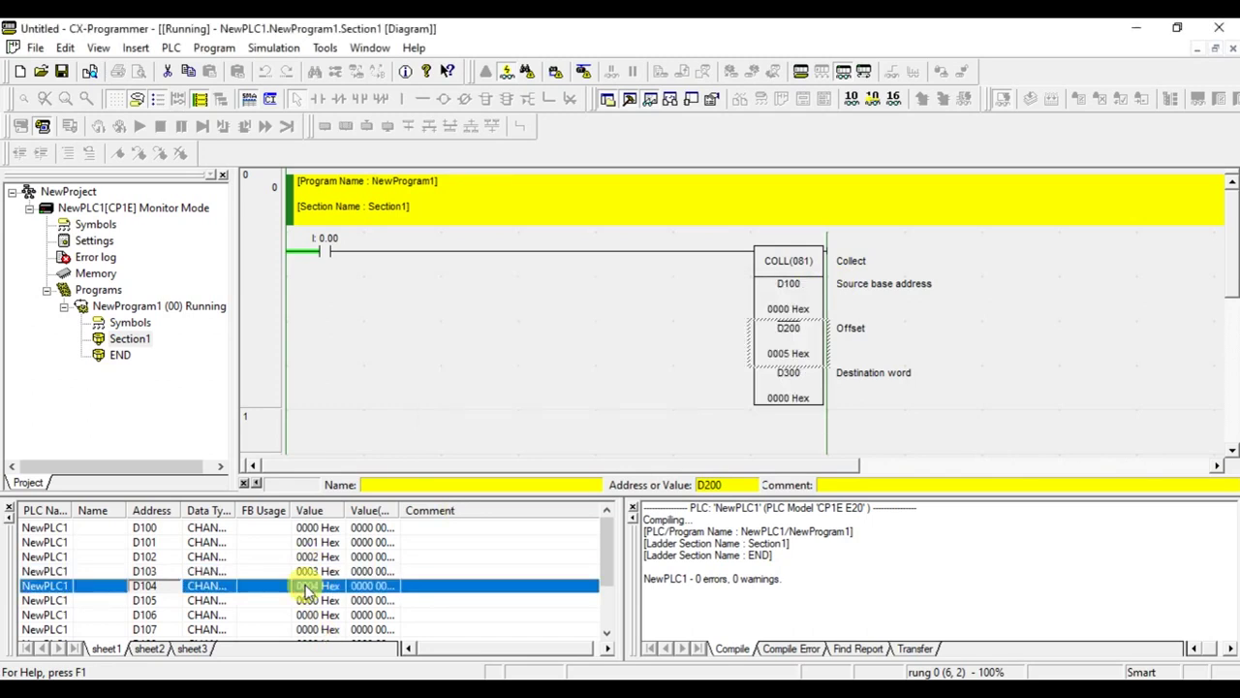
pyautogui.doubleClick(305, 601)
pyautogui.write('5')
pyautogui.press('Return')
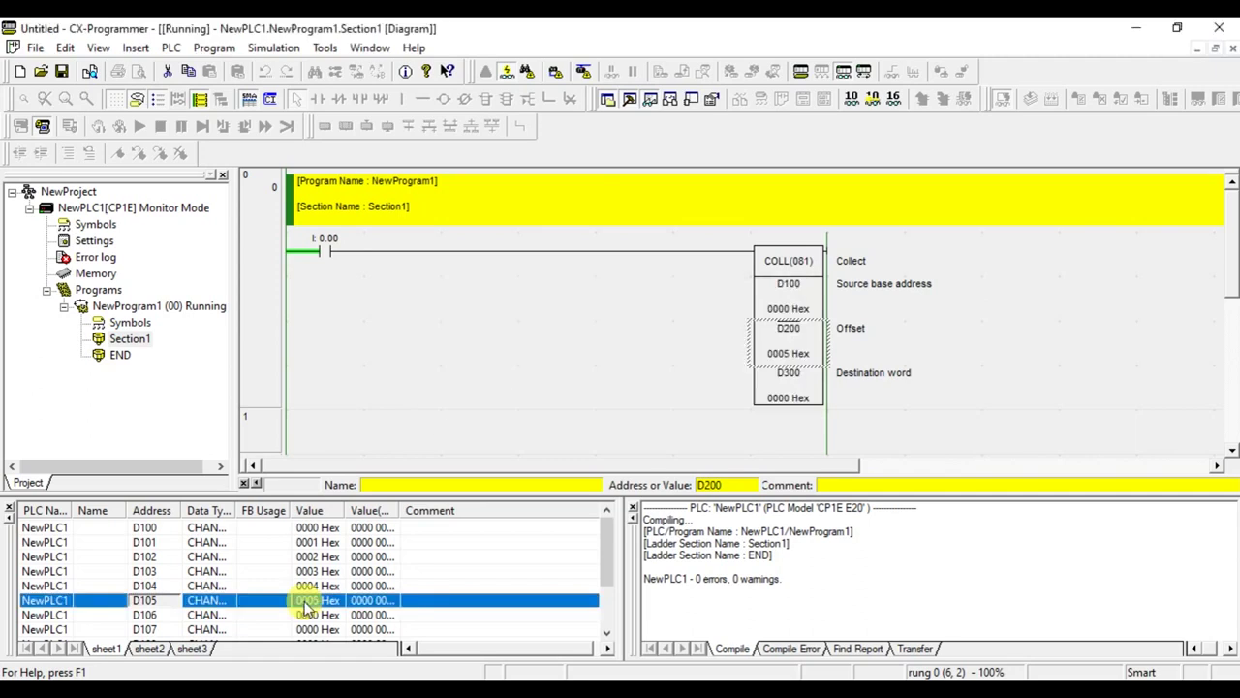
pyautogui.click(606, 633)
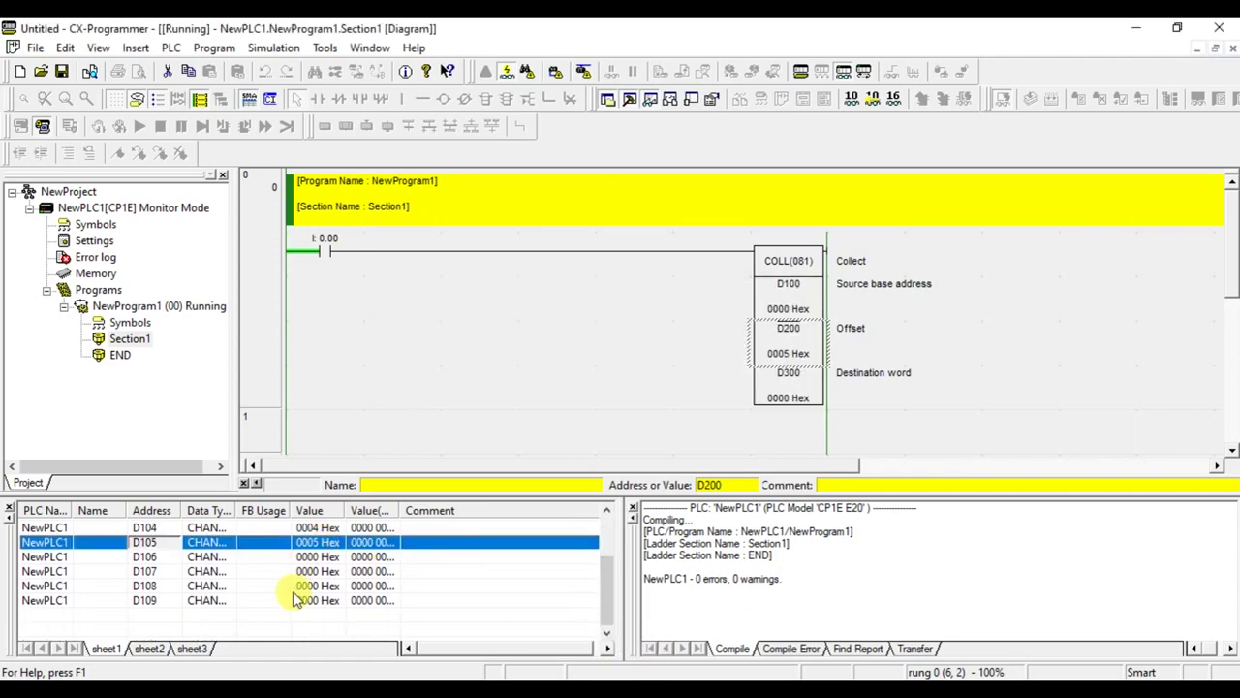
# Step: Enter new values for D109, D108 and D107, then bring up the COLL explanation slide
pyautogui.doubleClick(308, 603)
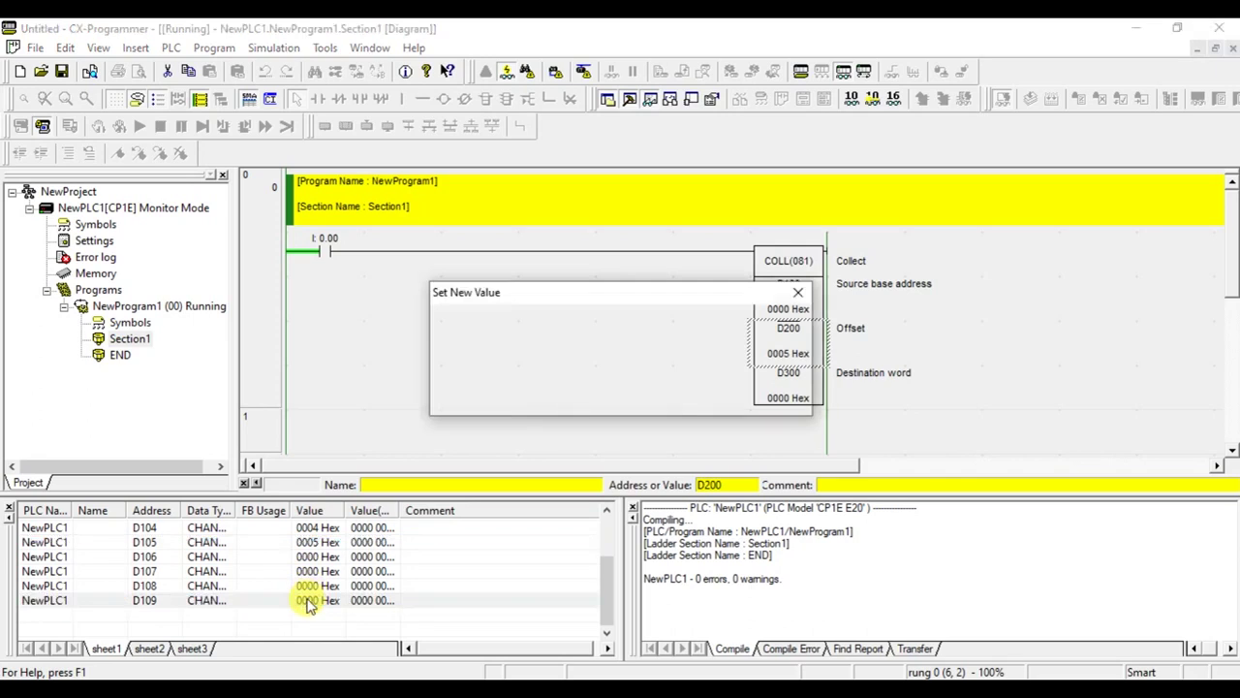
pyautogui.write('10')
pyautogui.press('Return')
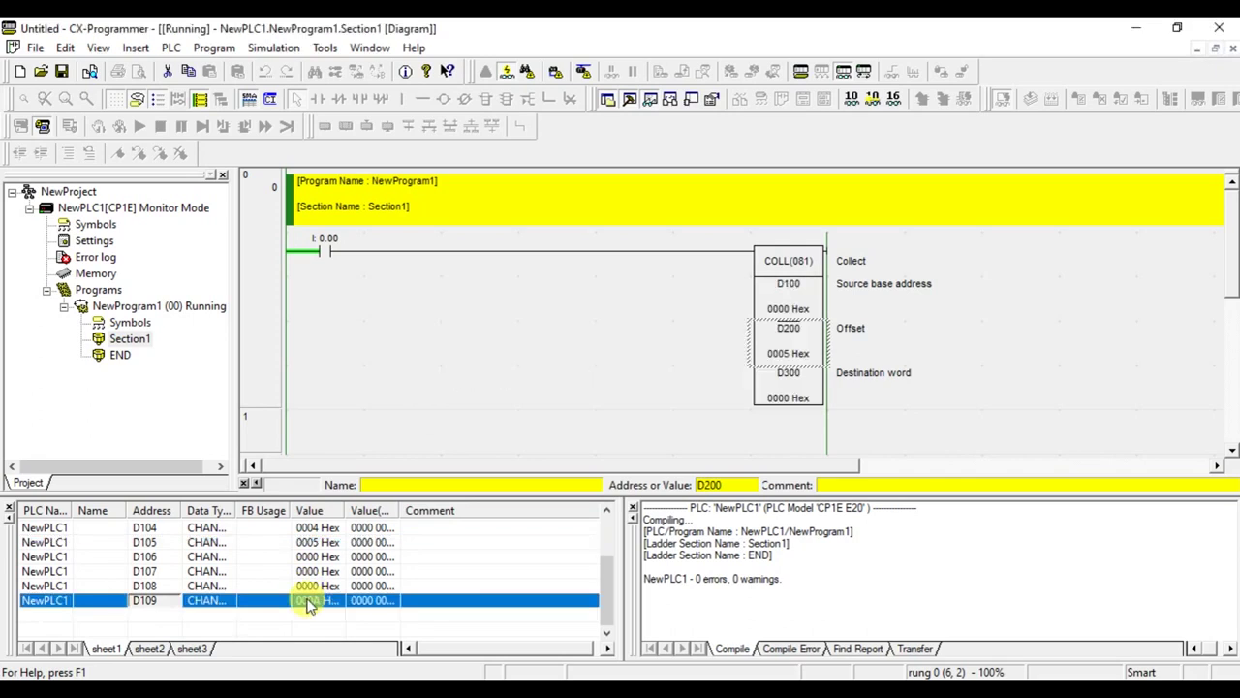
pyautogui.doubleClick(305, 585)
pyautogui.write('5')
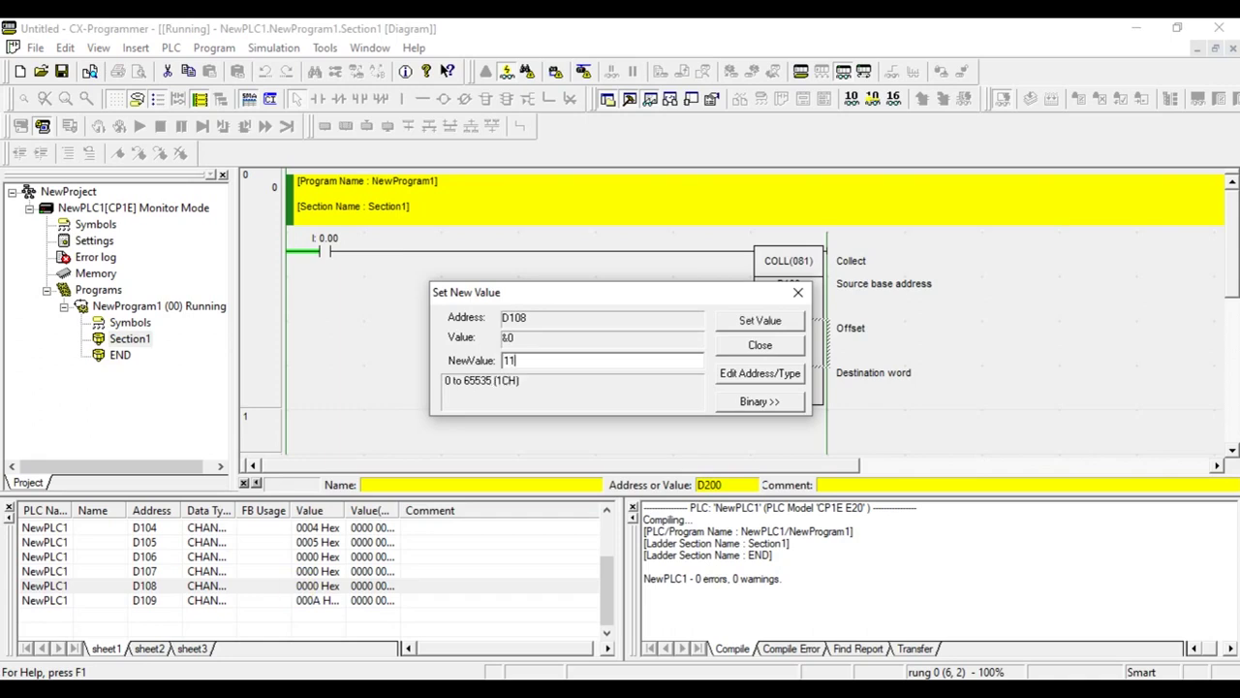
pyautogui.press('Return')
pyautogui.doubleClick(308, 571)
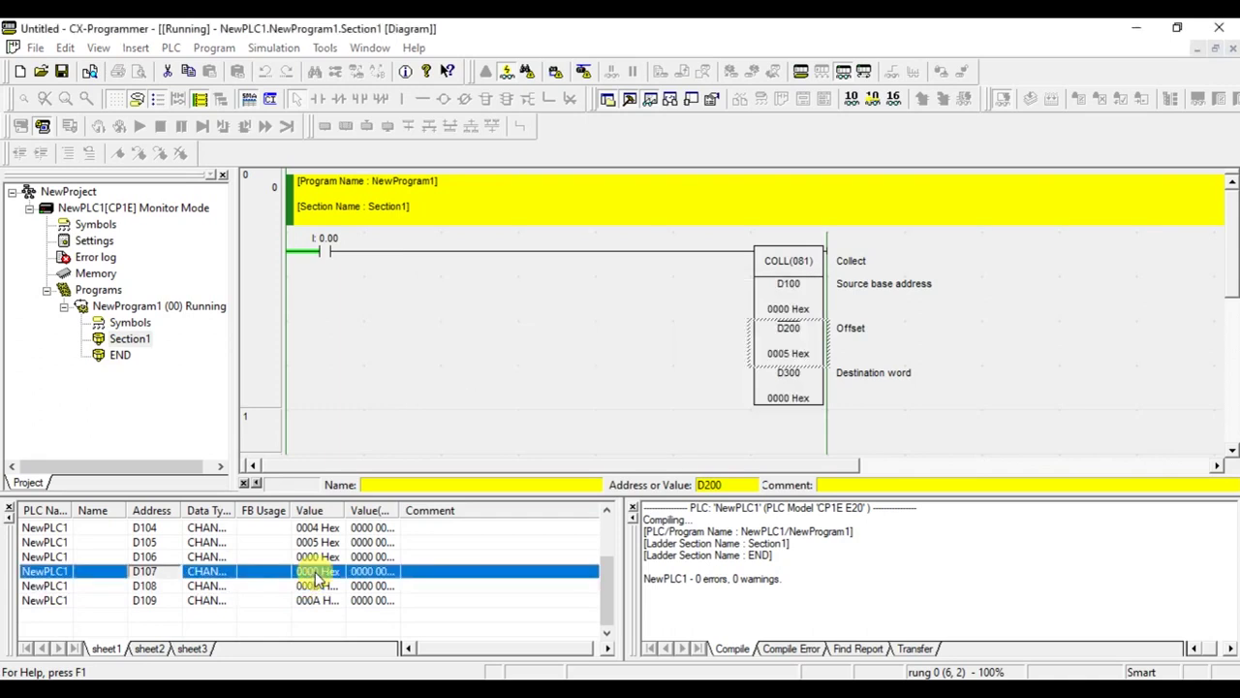
pyautogui.write('10')
pyautogui.press('Return')
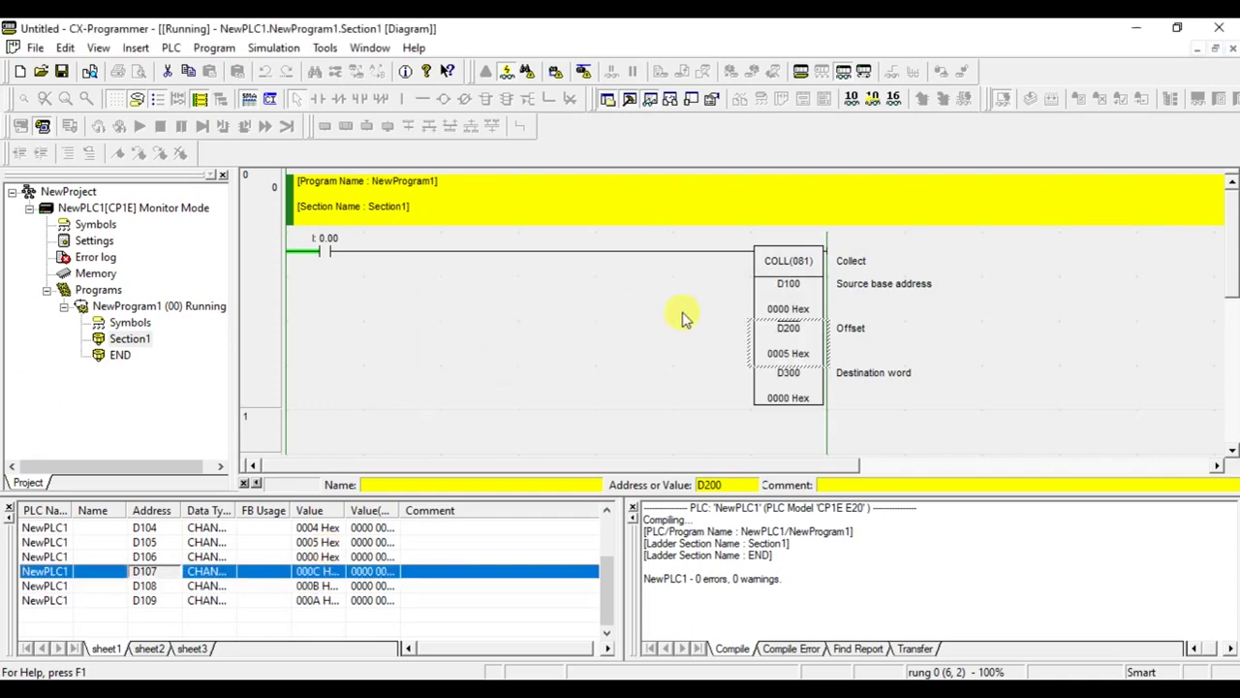
pyautogui.click(686, 317)
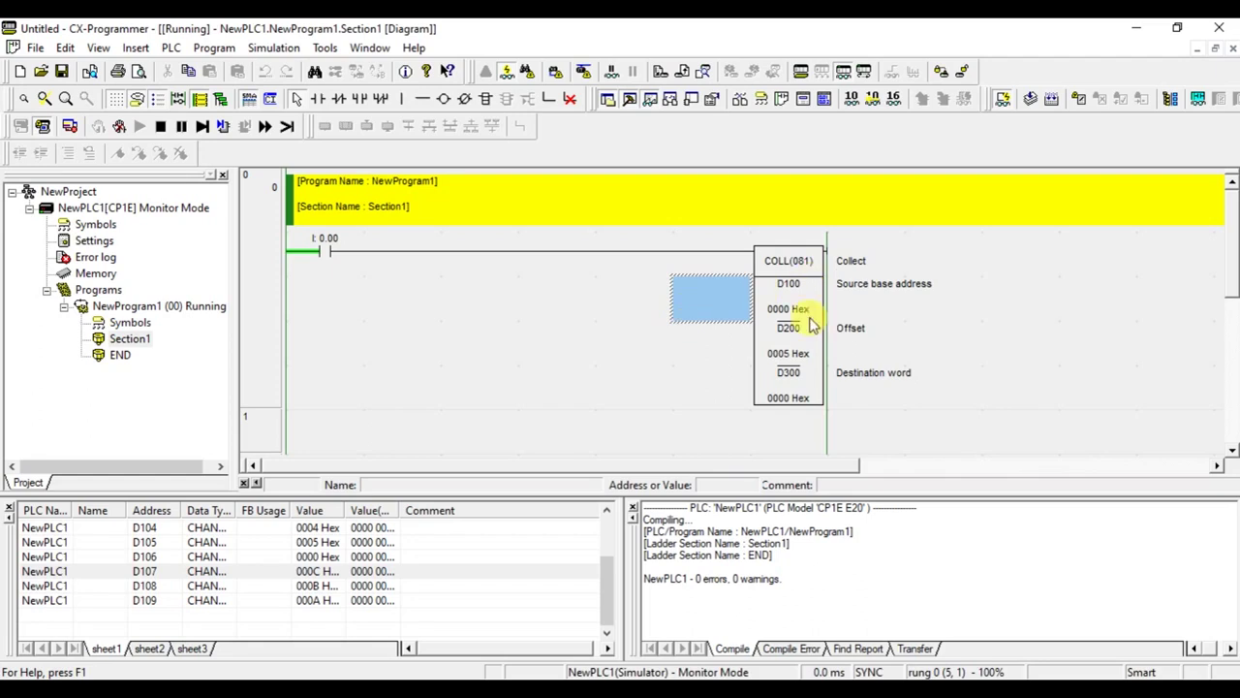
pyautogui.click(800, 354)
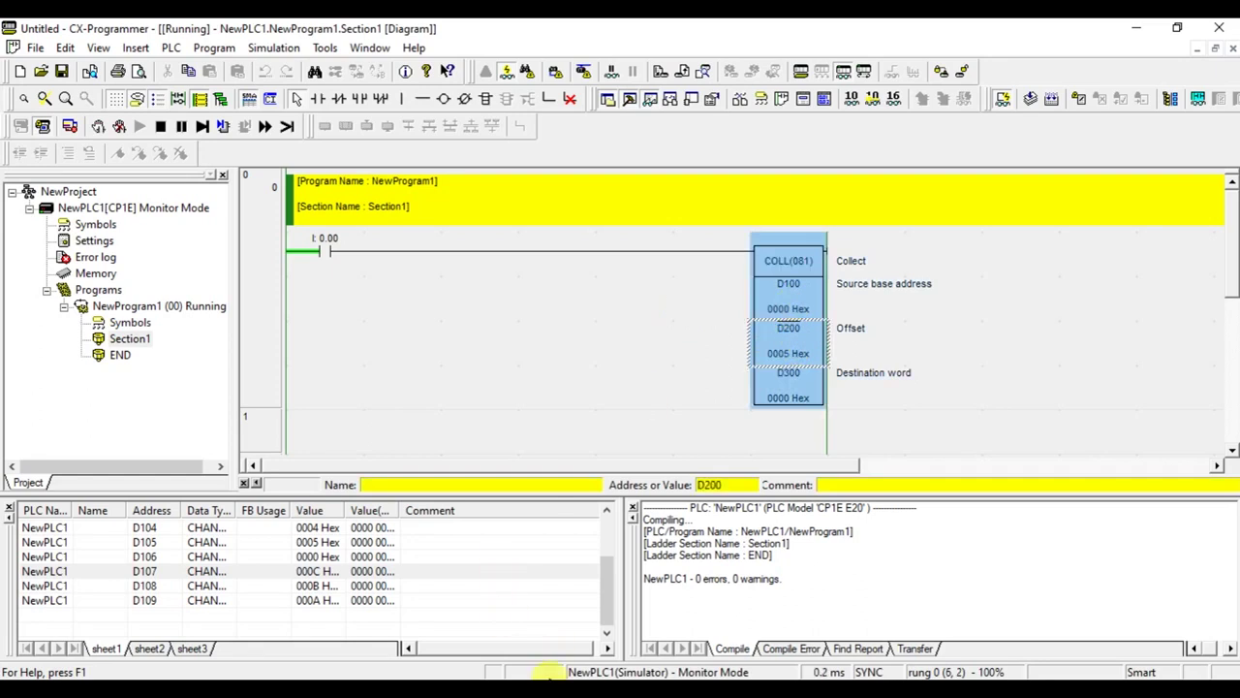
pyautogui.click(499, 618)
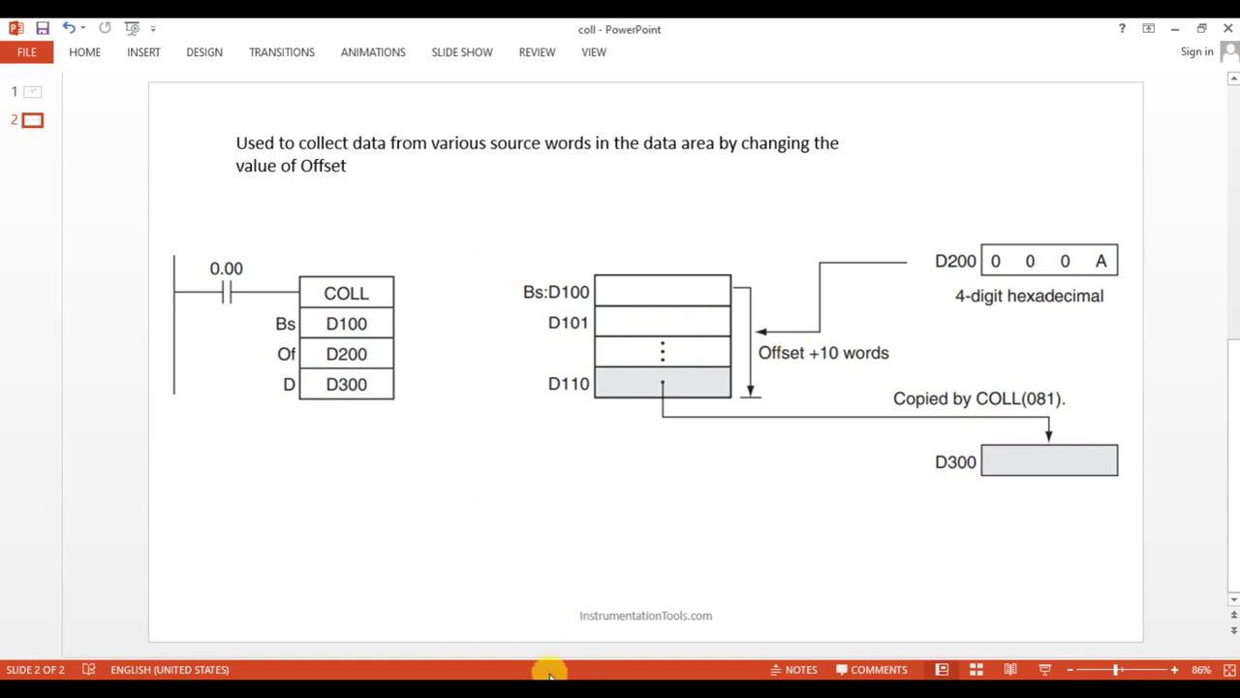
# Step: Switch from PowerPoint back to the running COLL rung in CX-Programmer
pyautogui.click(470, 610)
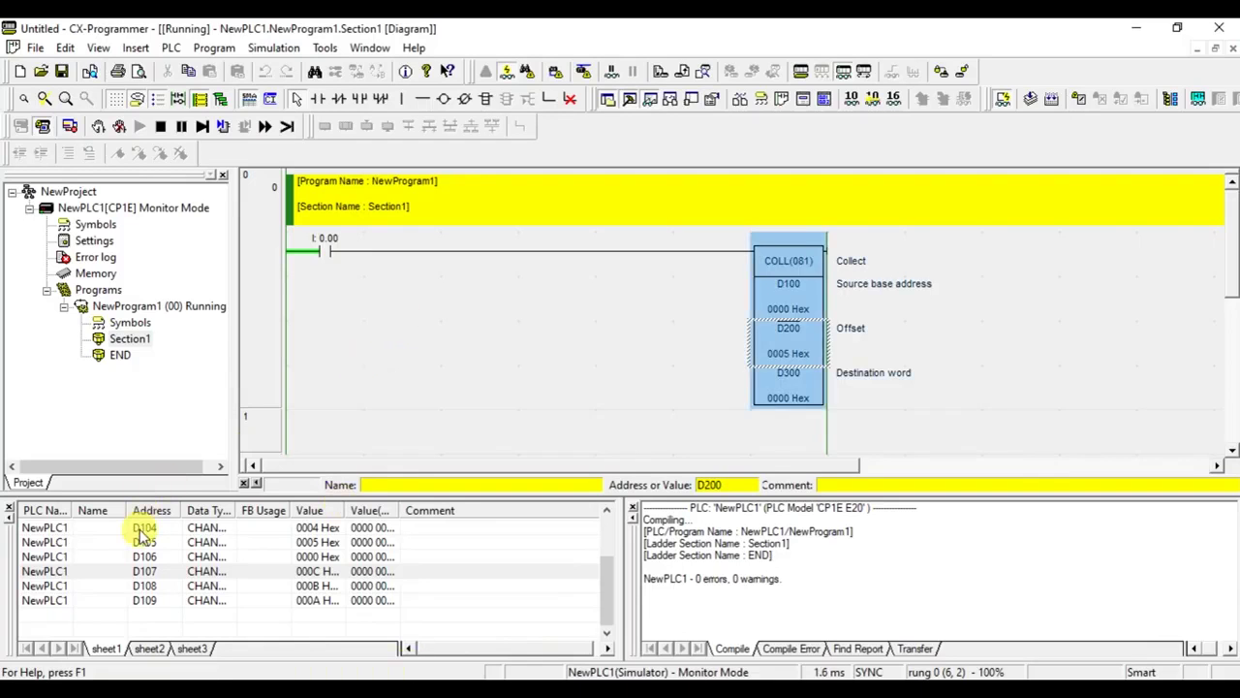
# Step: Force contact 0.00 on so D300 receives 0005 Hex from D105
pyautogui.click(199, 547)
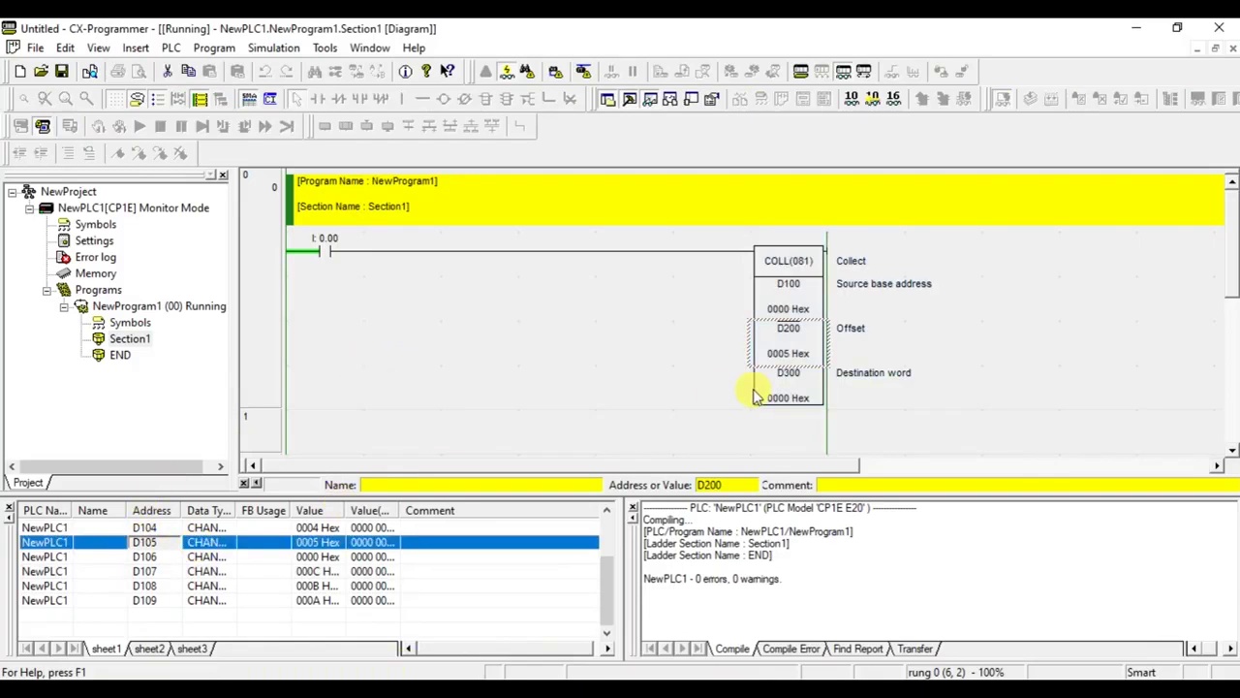
pyautogui.click(788, 385)
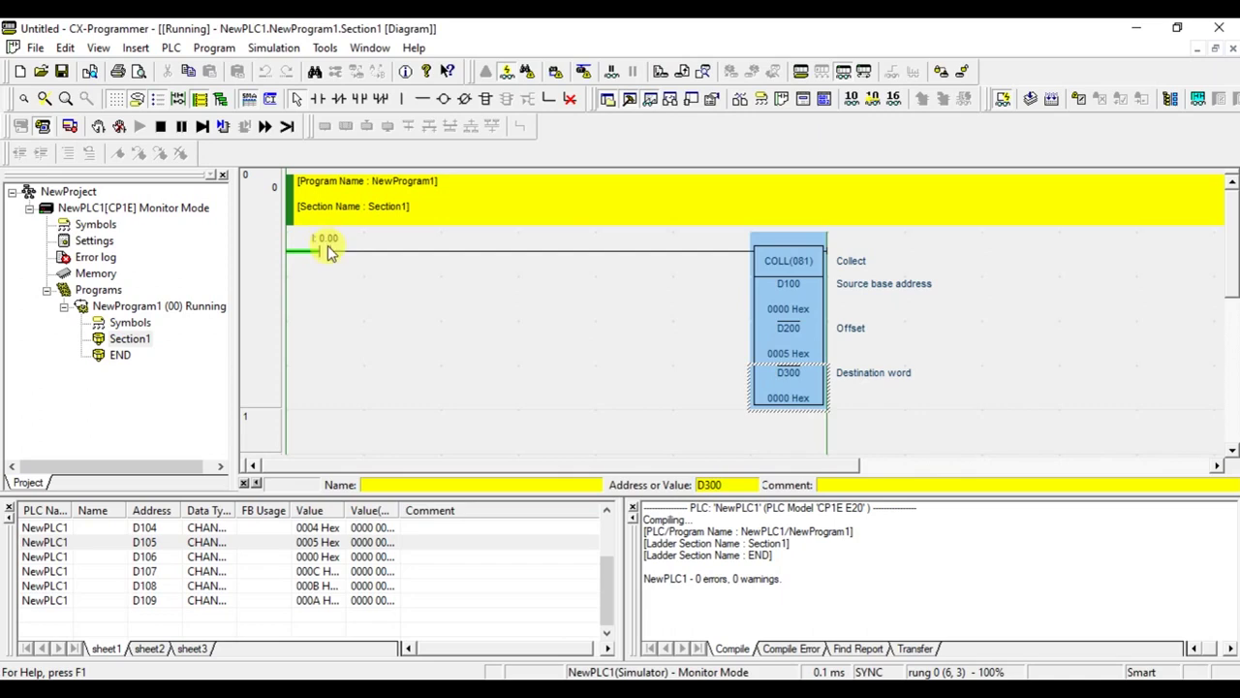
pyautogui.click(327, 251)
pyautogui.rightClick(327, 251)
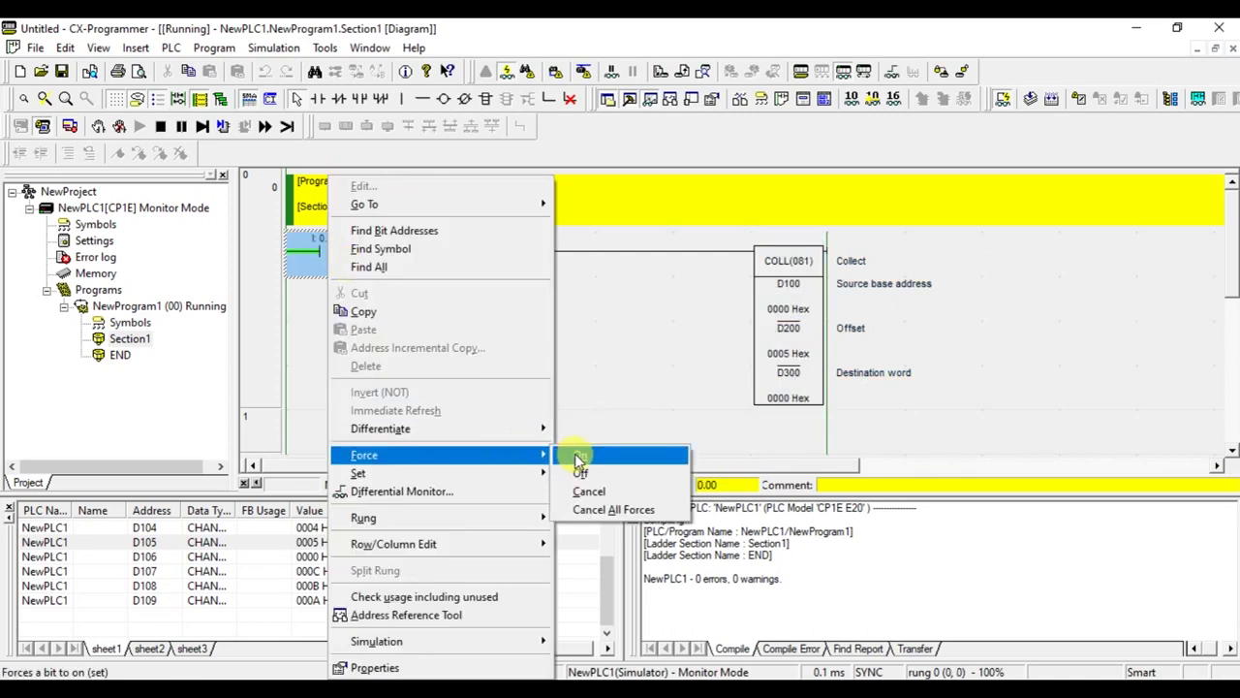
pyautogui.click(579, 455)
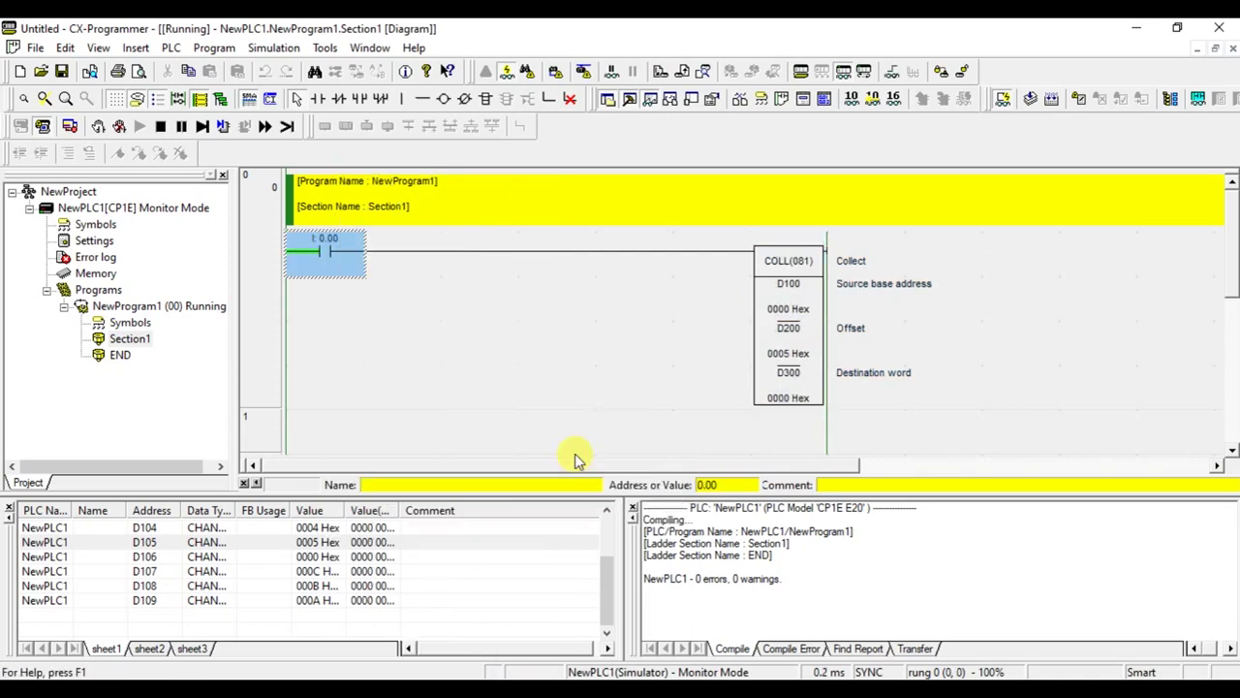
pyautogui.doubleClick(796, 345)
# Step: Set offset D200 to 10 (000A Hex)
pyautogui.write('10')
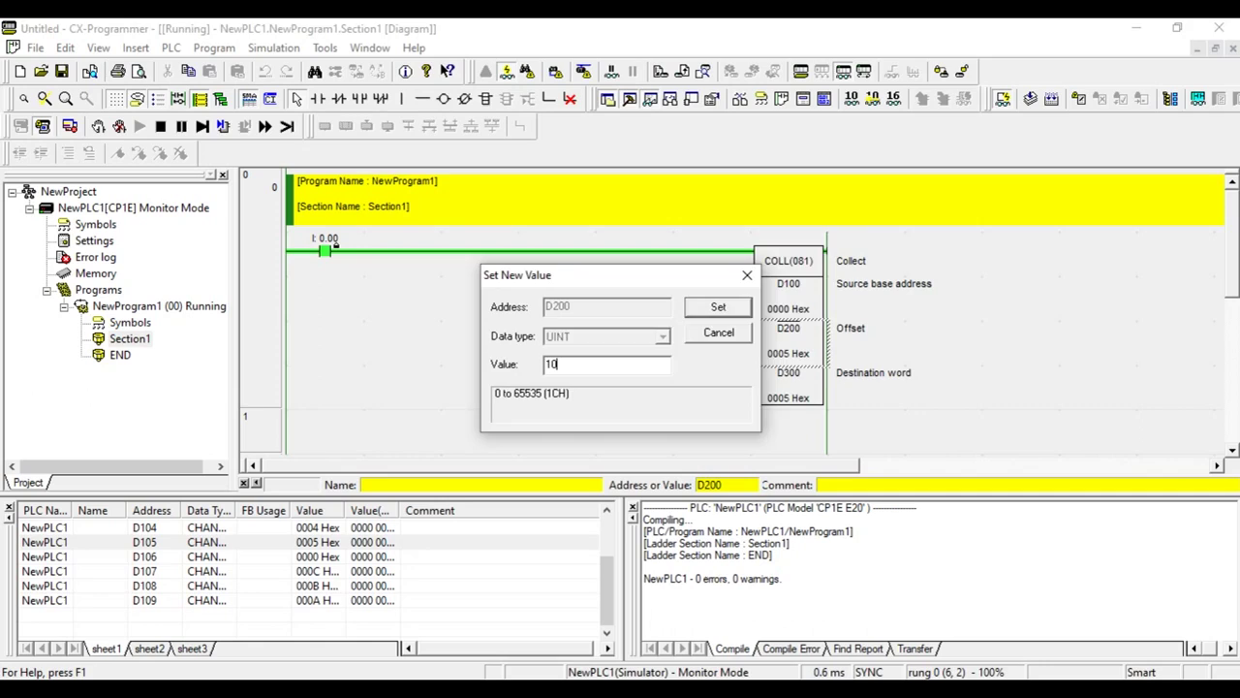
pyautogui.press('Return')
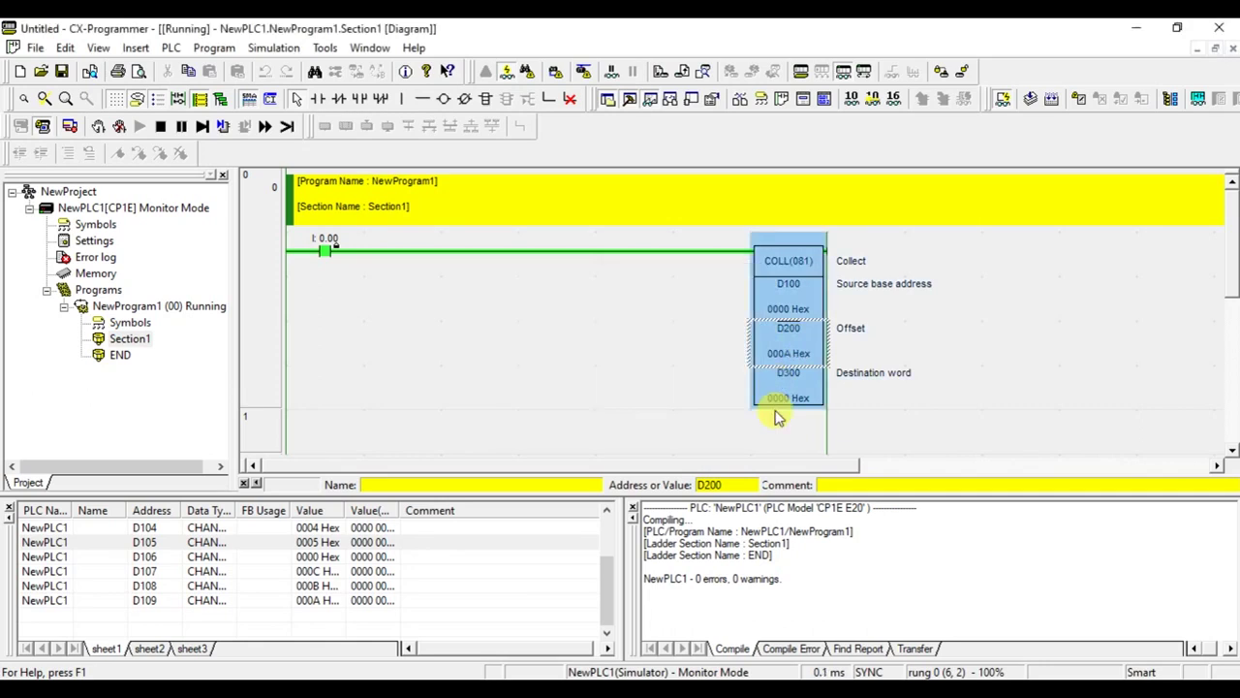
pyautogui.click(790, 399)
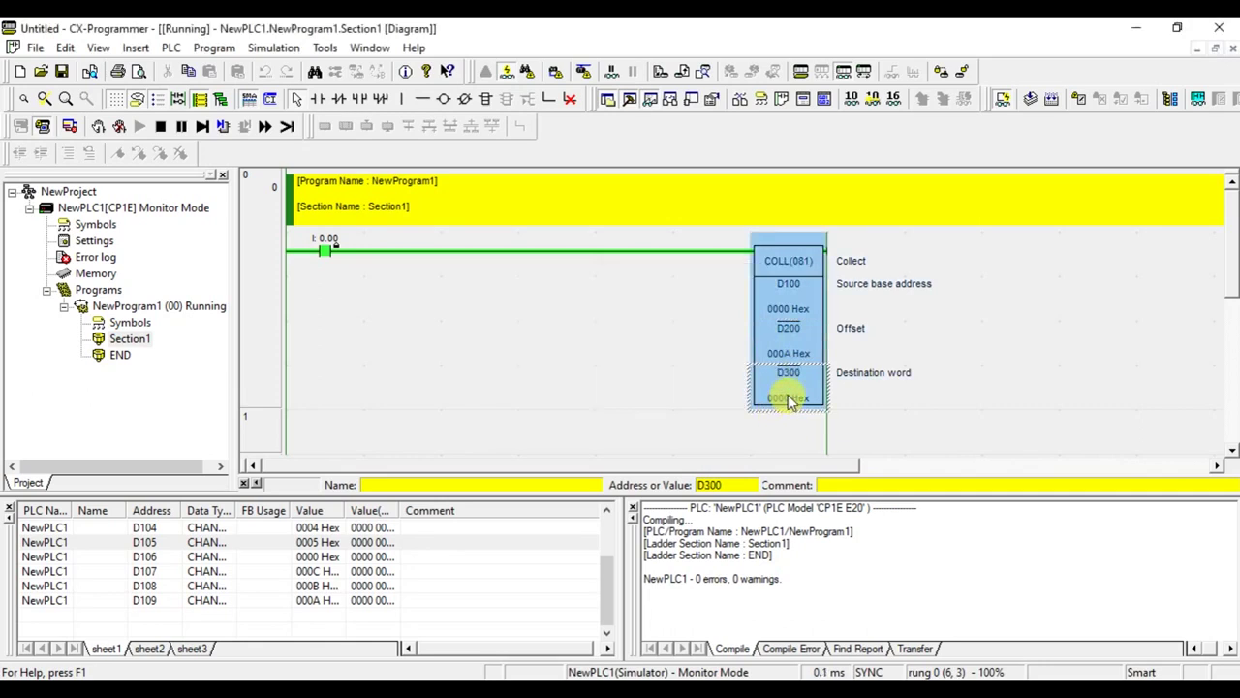
# Step: Add D110 to the watch list and set it to 0003 Hex for D300 to collect
pyautogui.click(152, 617)
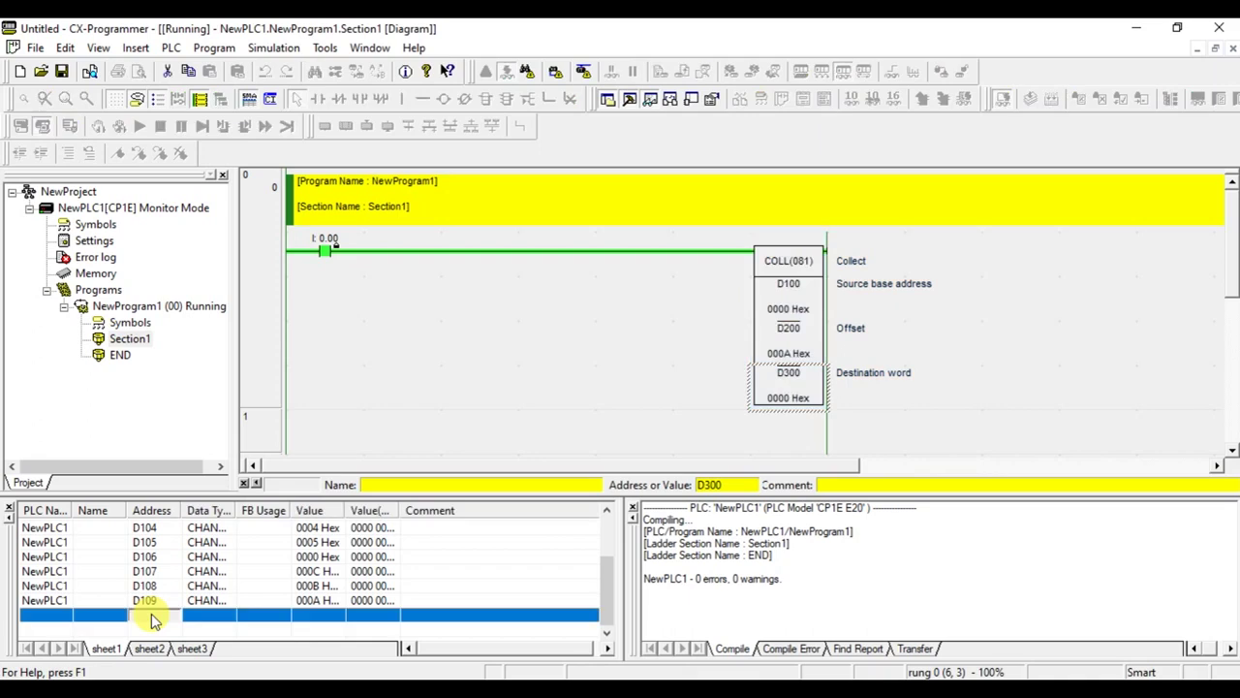
pyautogui.write('d11')
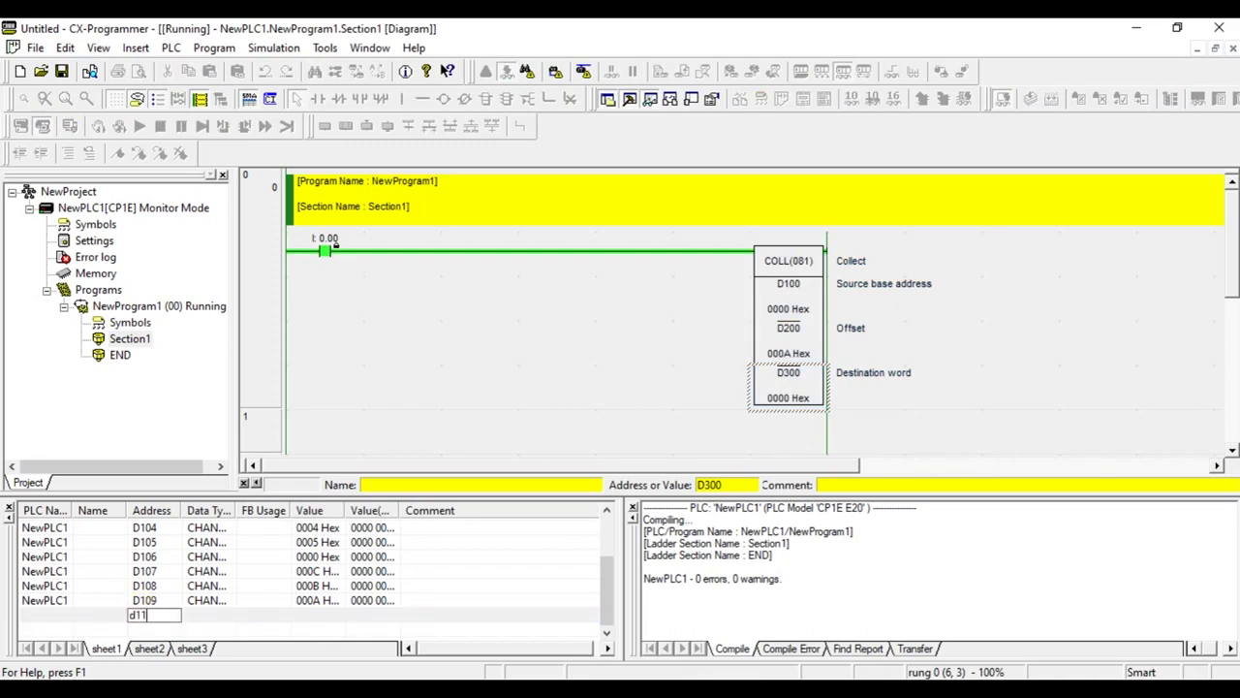
pyautogui.write('0')
pyautogui.press('Return')
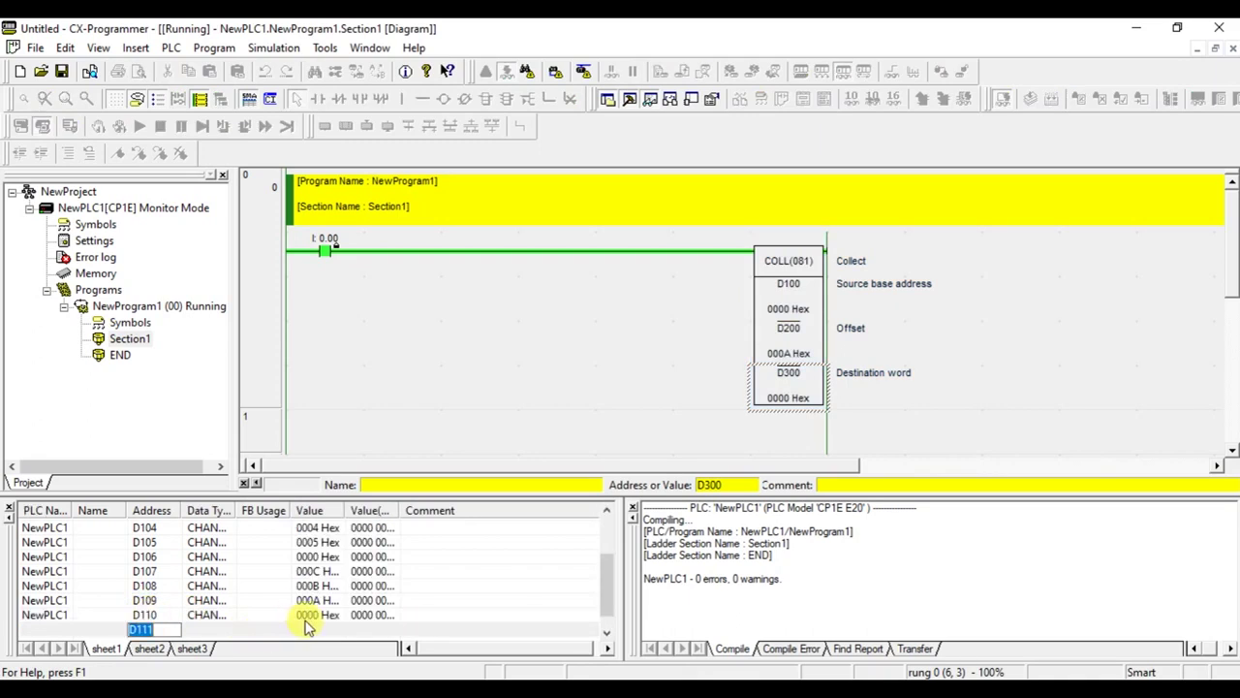
pyautogui.doubleClick(308, 618)
pyautogui.write('0')
pyautogui.press('Return')
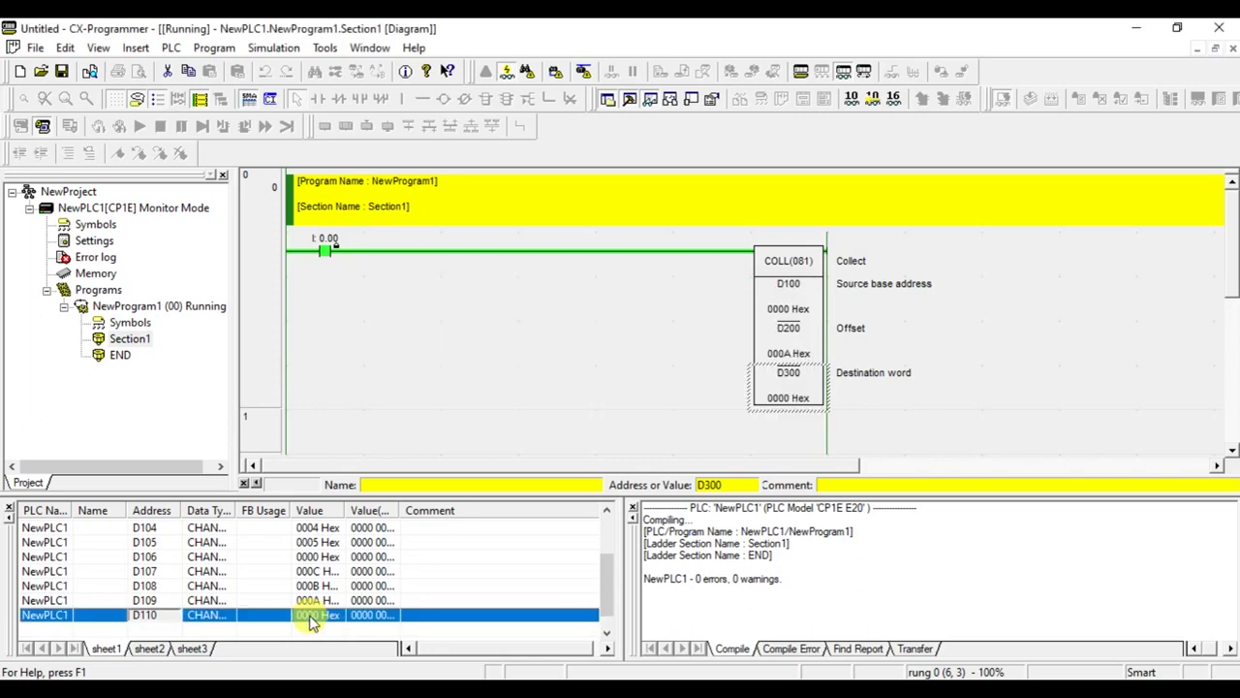
pyautogui.click(791, 398)
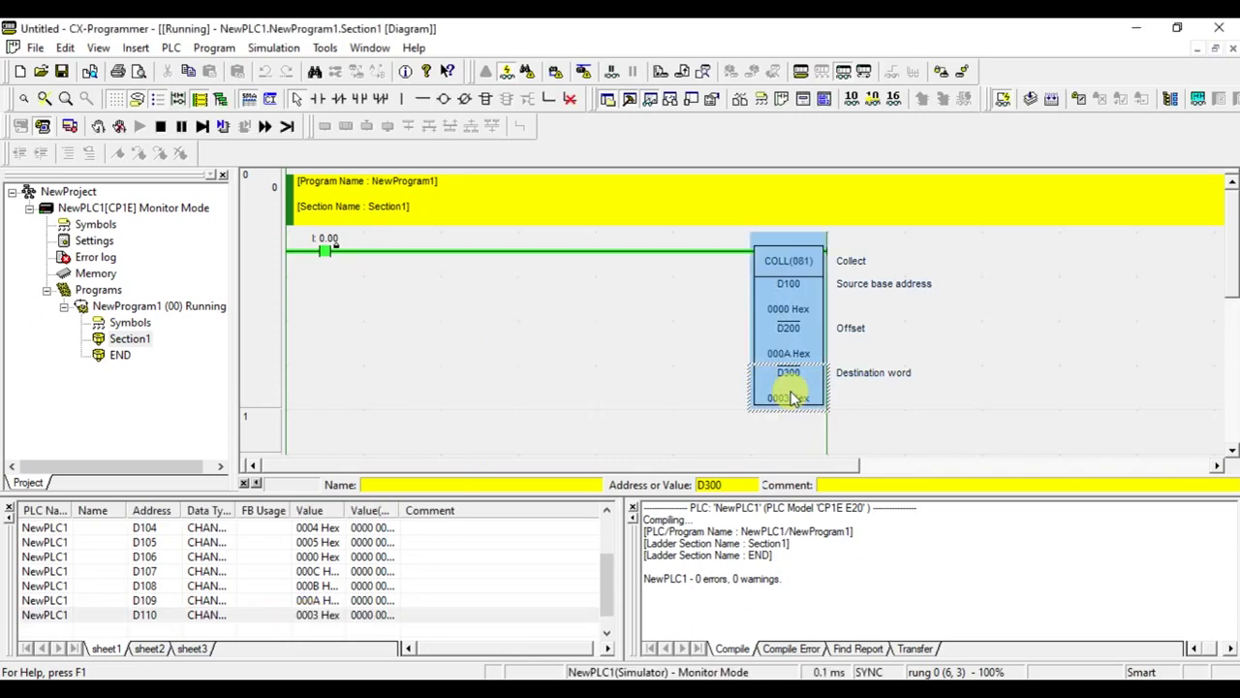
pyautogui.click(605, 351)
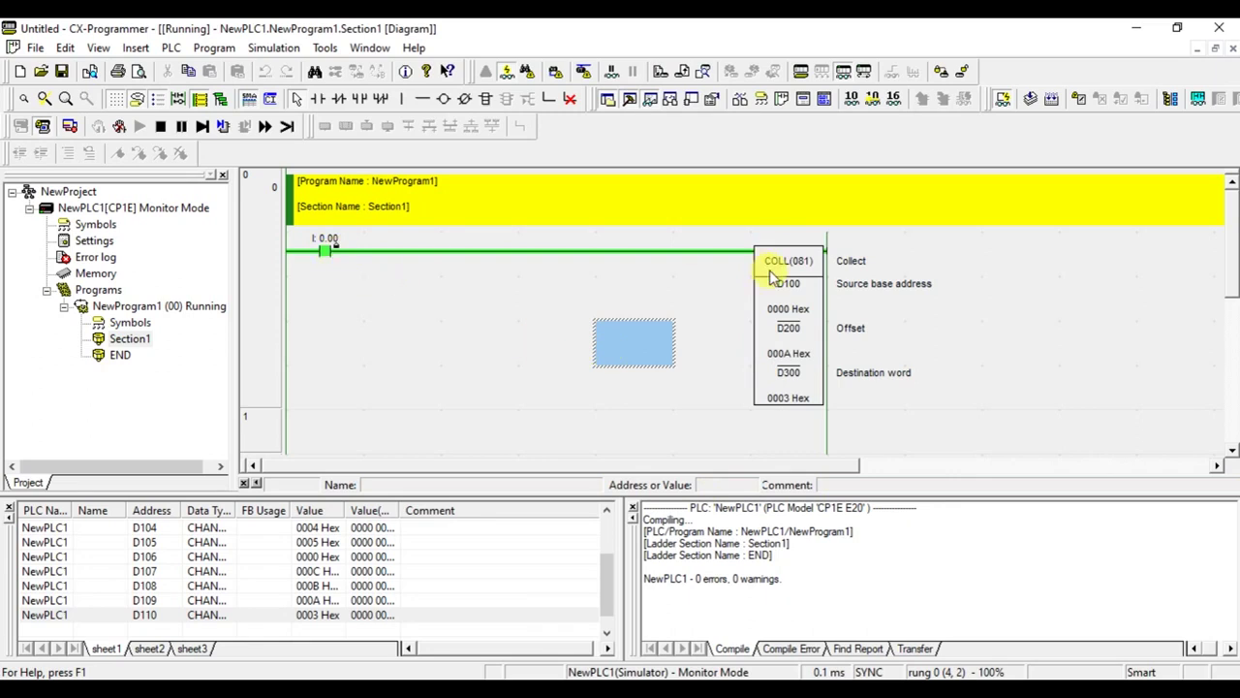
# Step: Change D200 to 1, then 2, then 6, leaving D300 holding D106's 0000 Hex
pyautogui.doubleClick(812, 352)
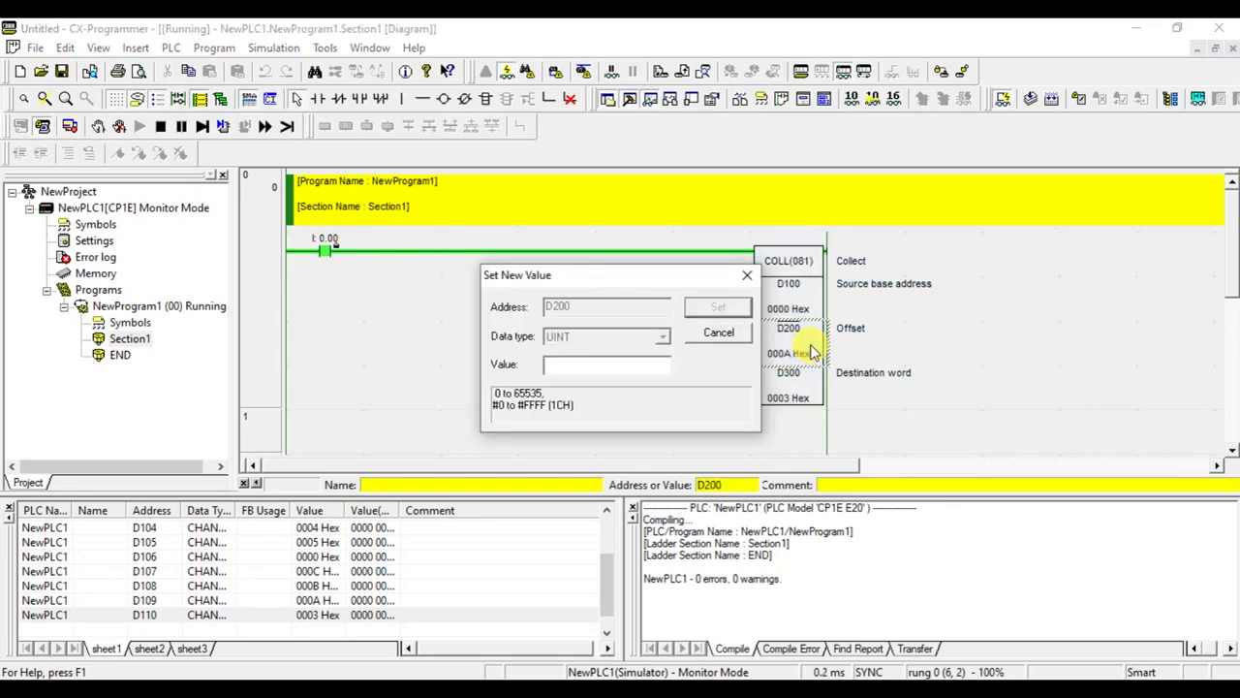
pyautogui.write('5')
pyautogui.press('Return')
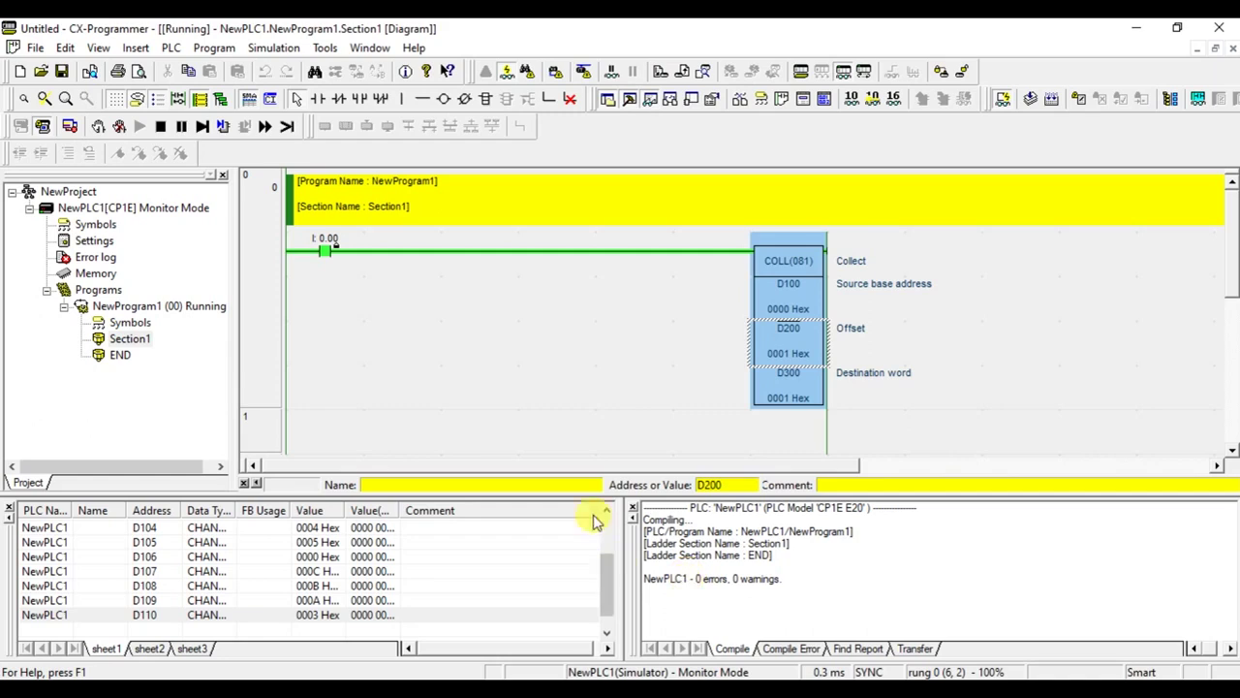
pyautogui.click(608, 513)
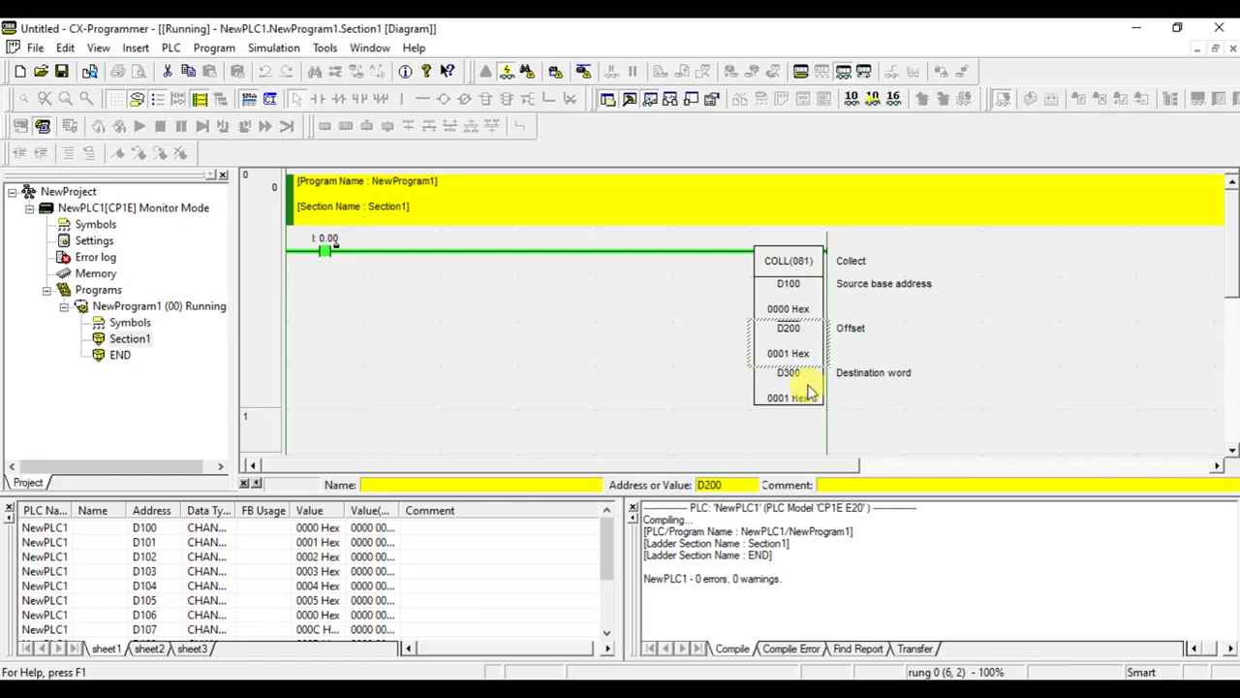
pyautogui.doubleClick(785, 344)
pyautogui.press('Escape')
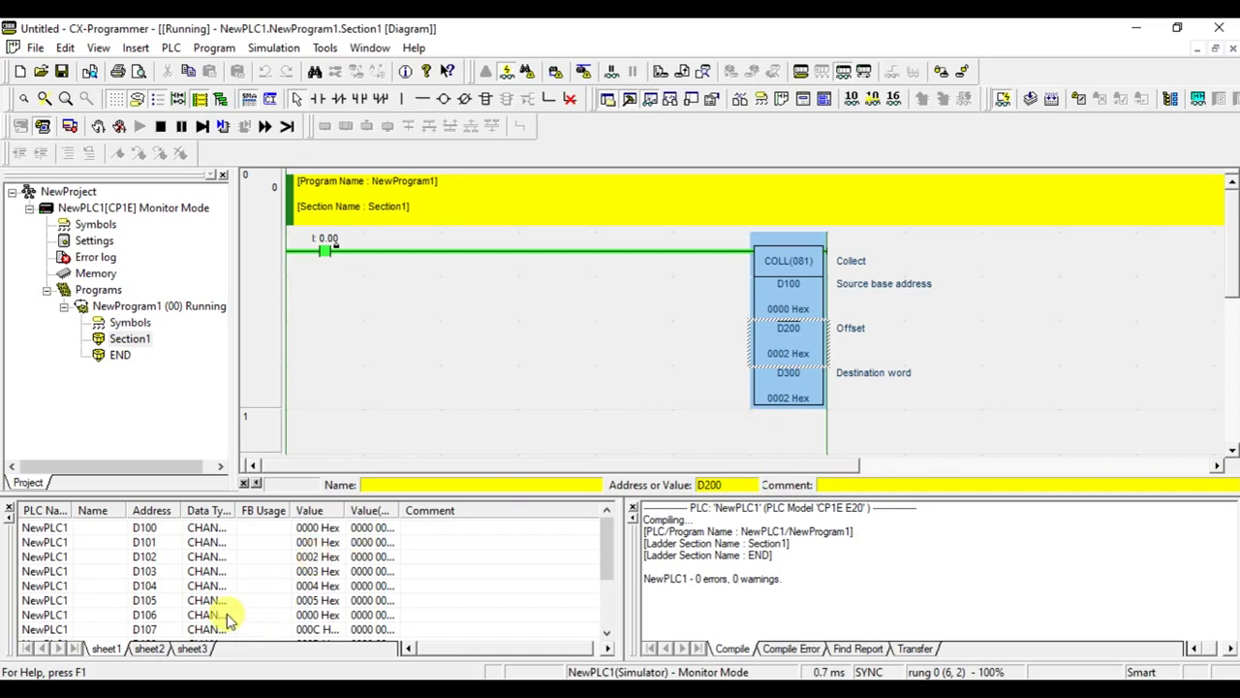
pyautogui.click(155, 616)
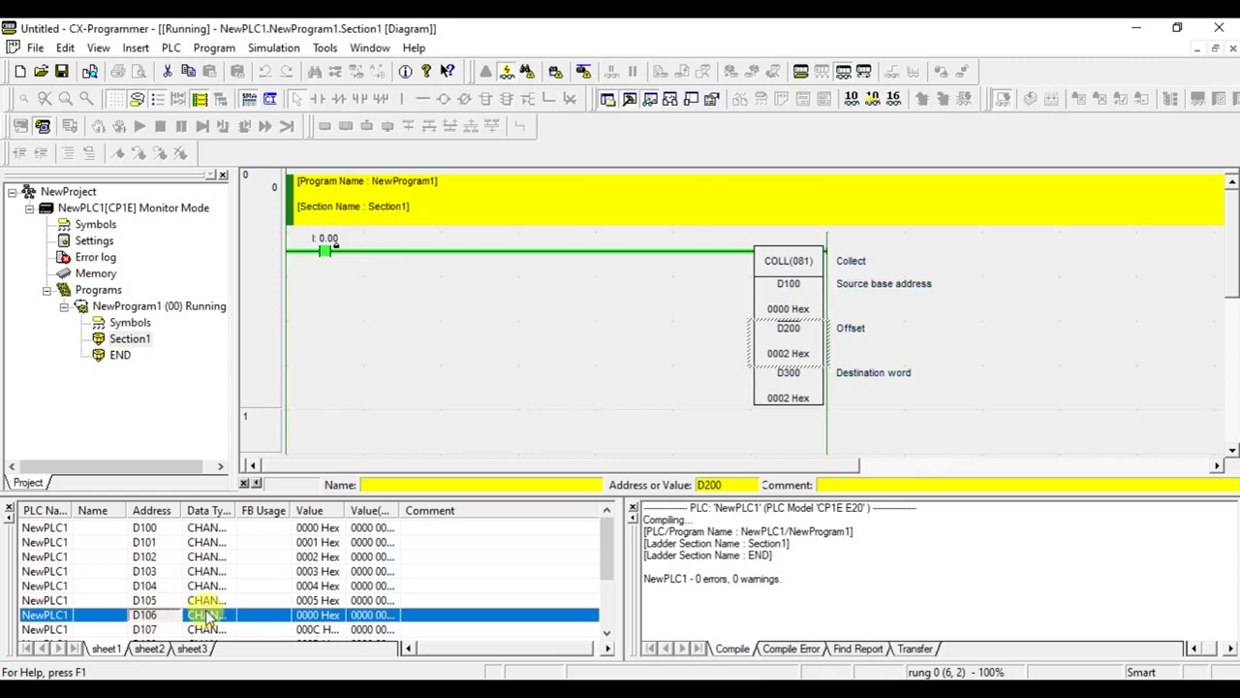
pyautogui.doubleClick(797, 351)
pyautogui.write('6')
pyautogui.press('Return')
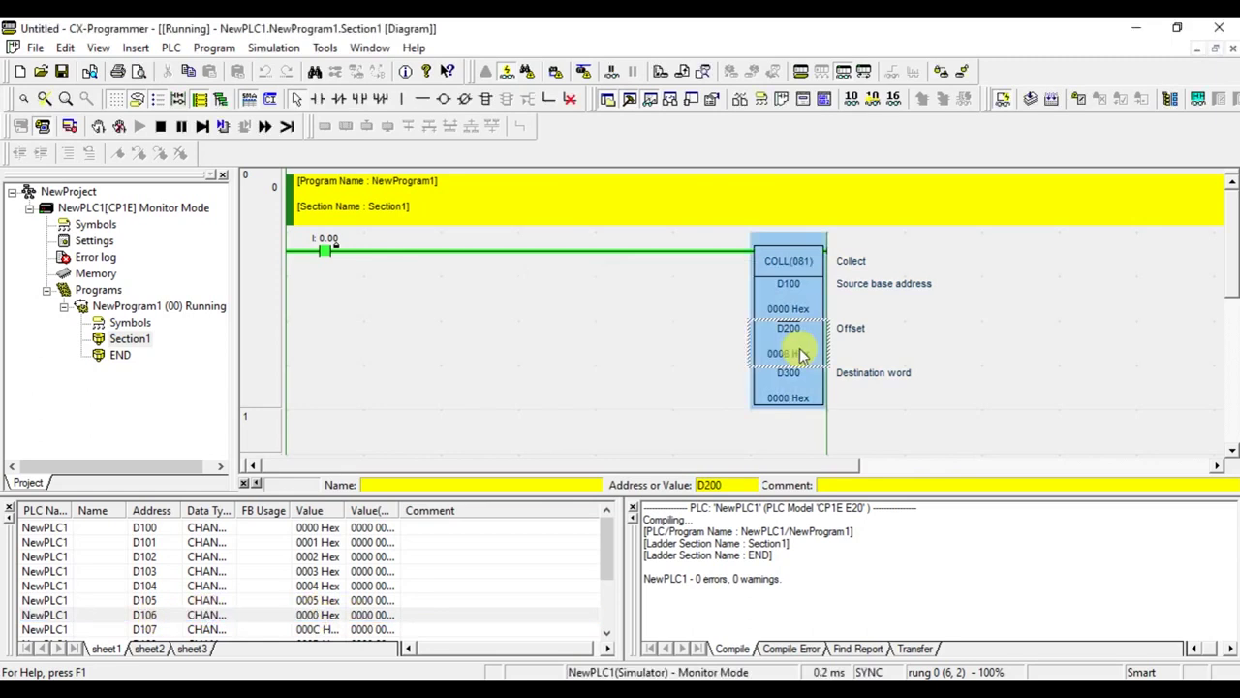
pyautogui.click(786, 400)
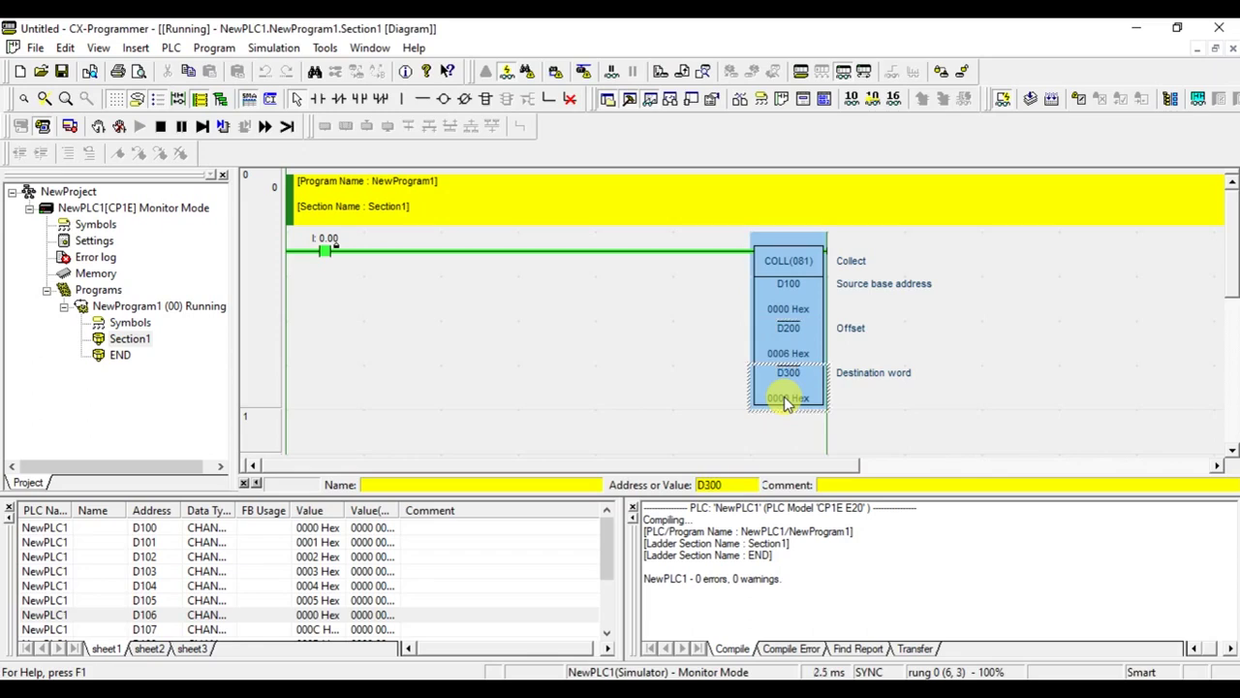
pyautogui.click(622, 392)
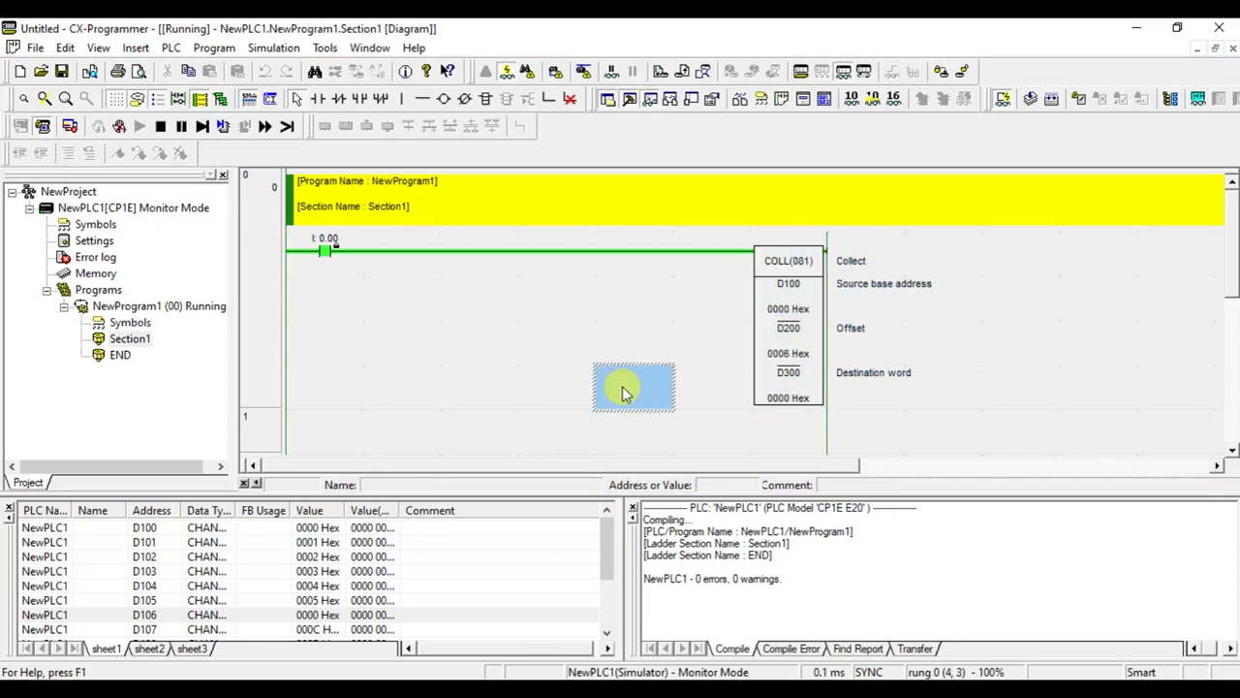